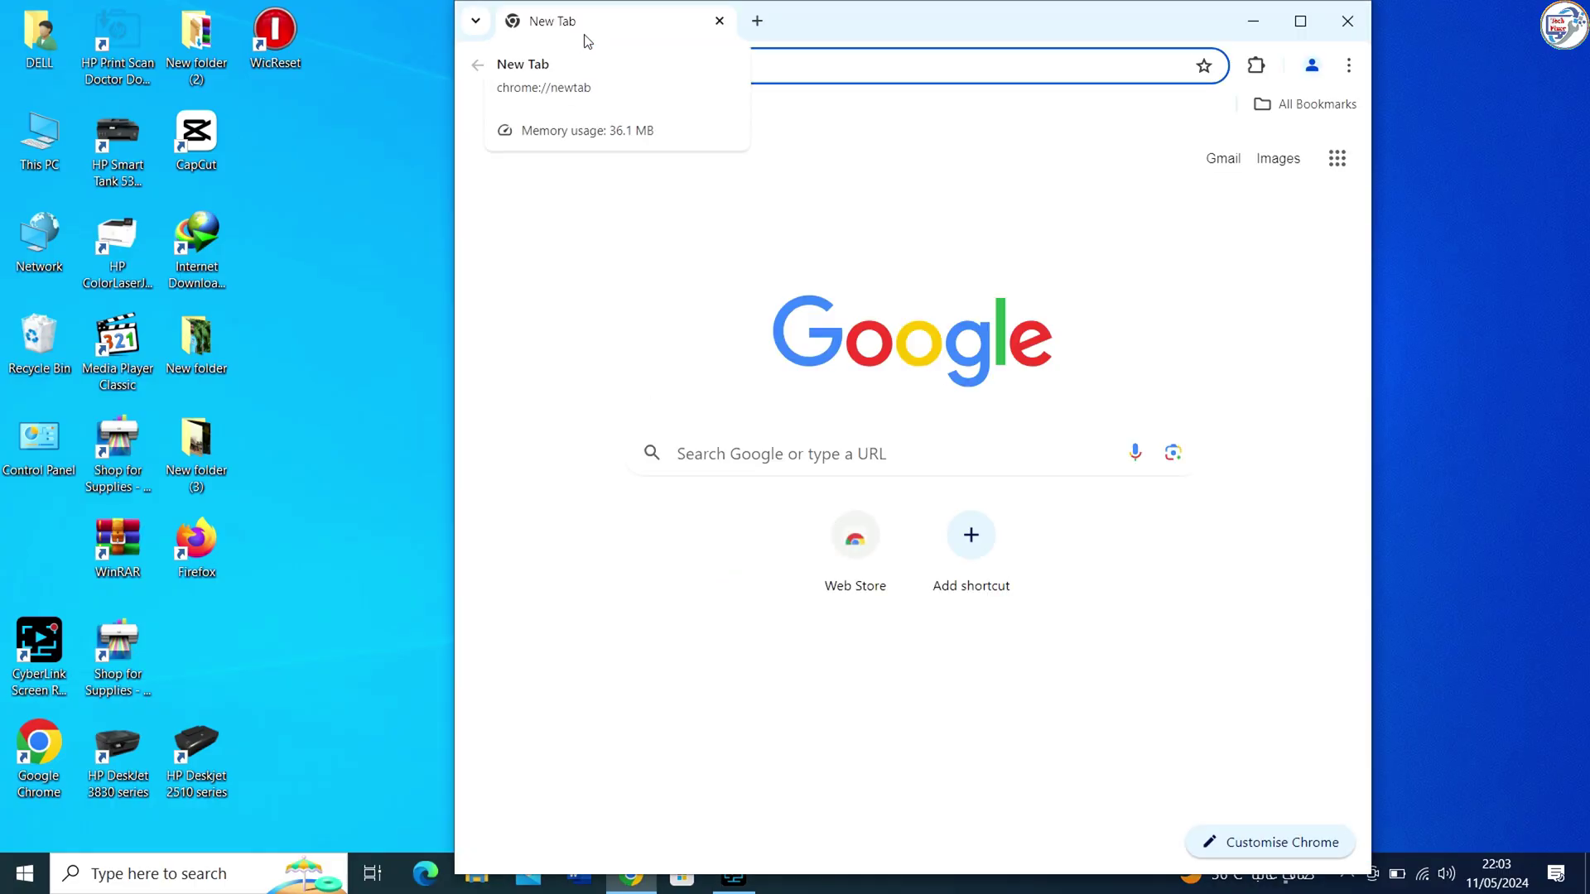
Maximize Chrome and search Google for 'canon ts3440 driver download'
double_click(891, 28)
click(867, 64)
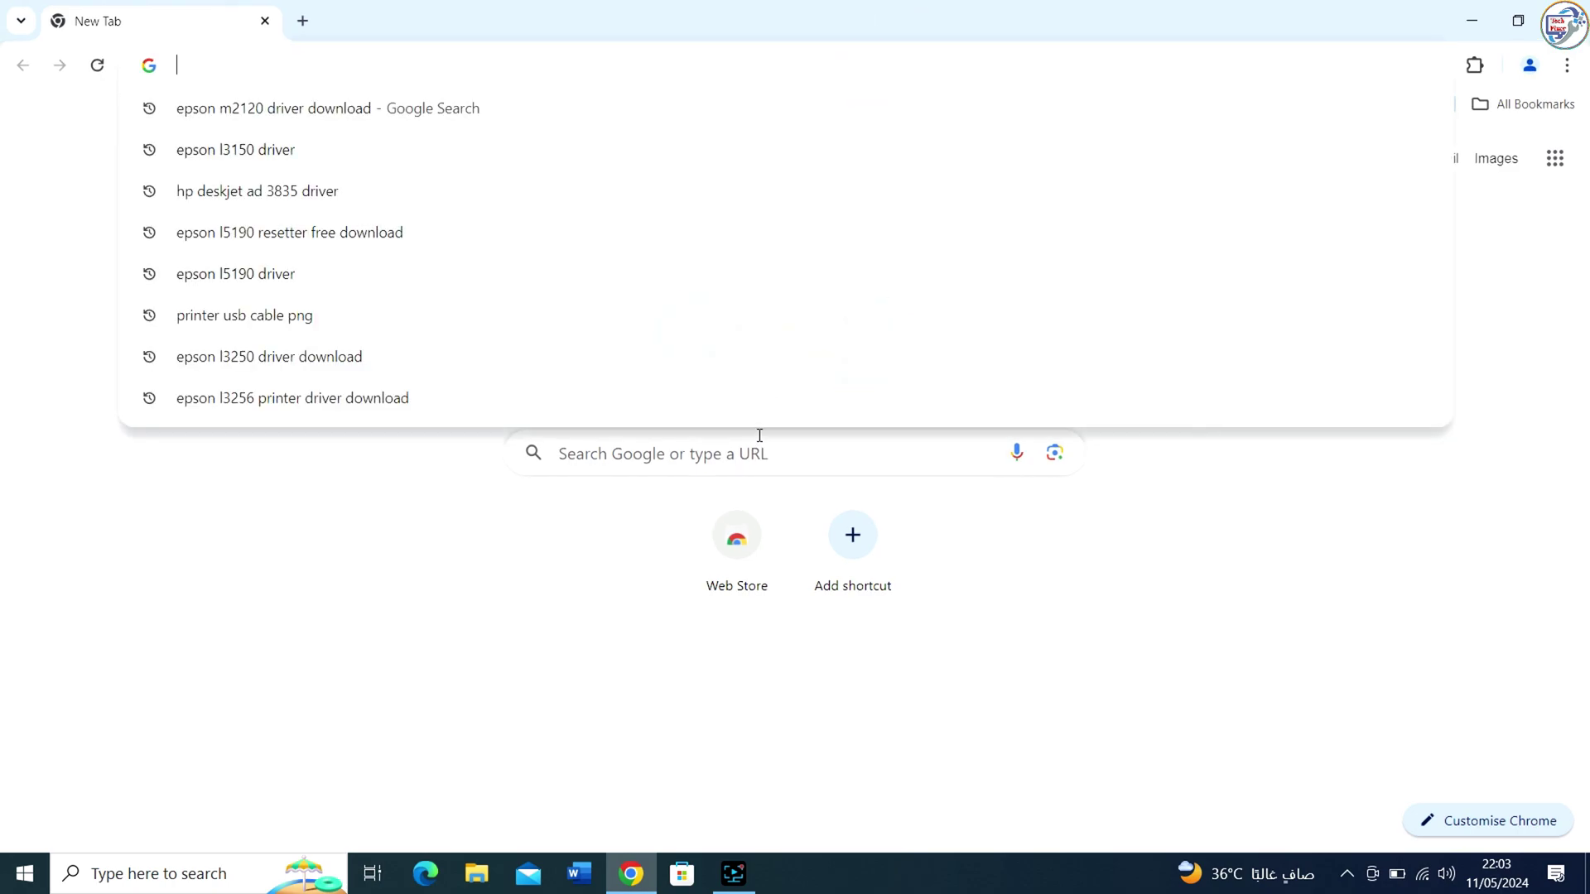
text(caon)
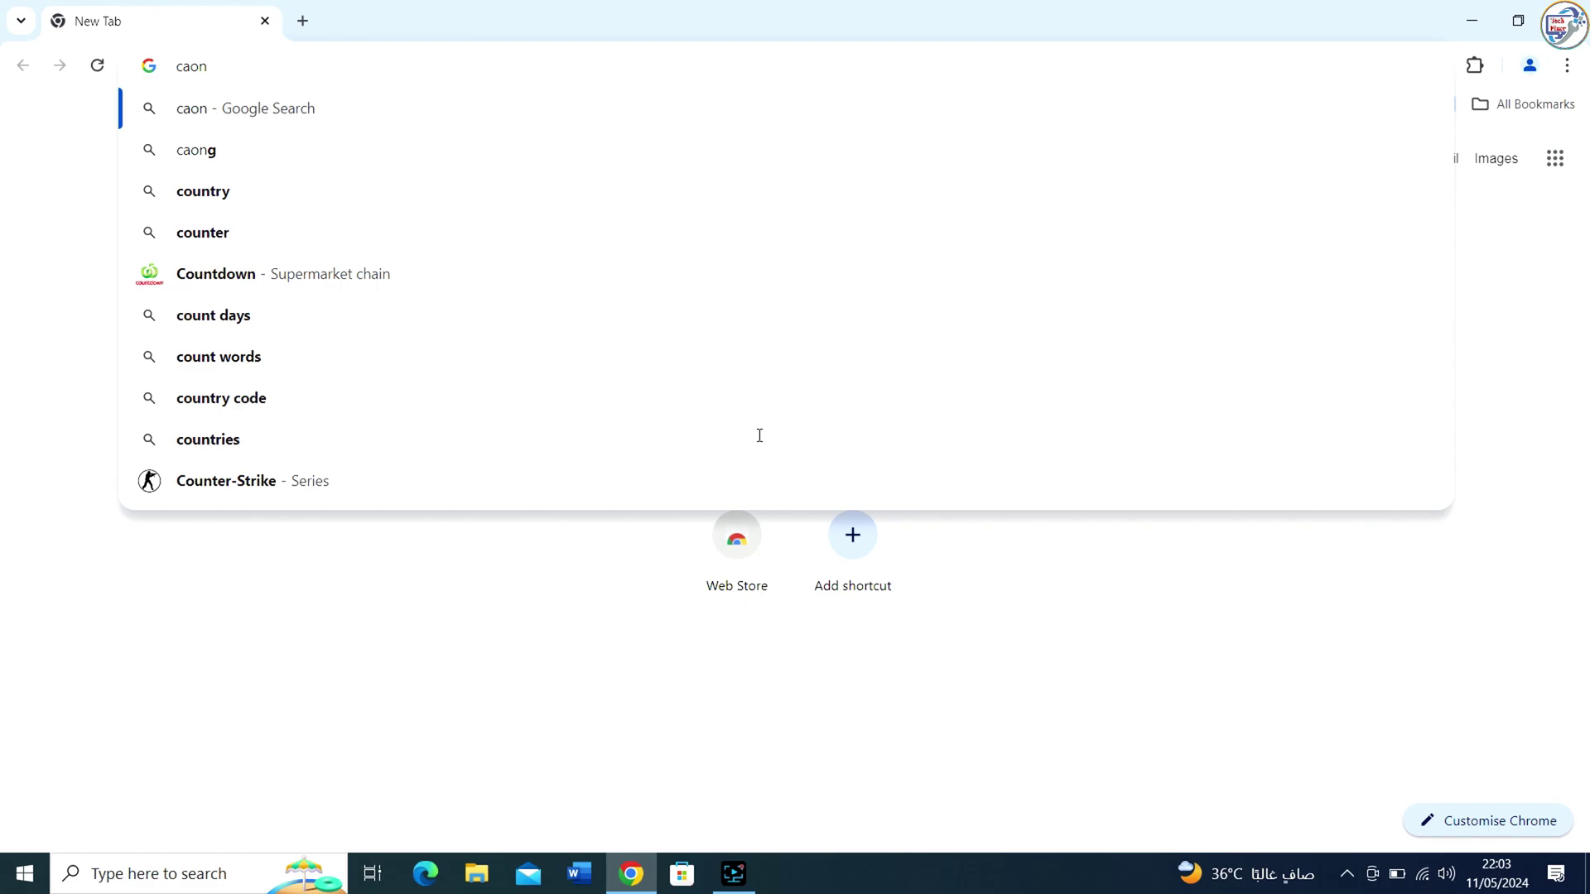
key(BackSpace)
key(BackSpace)
key(BackSpace)
key(BackSpace)
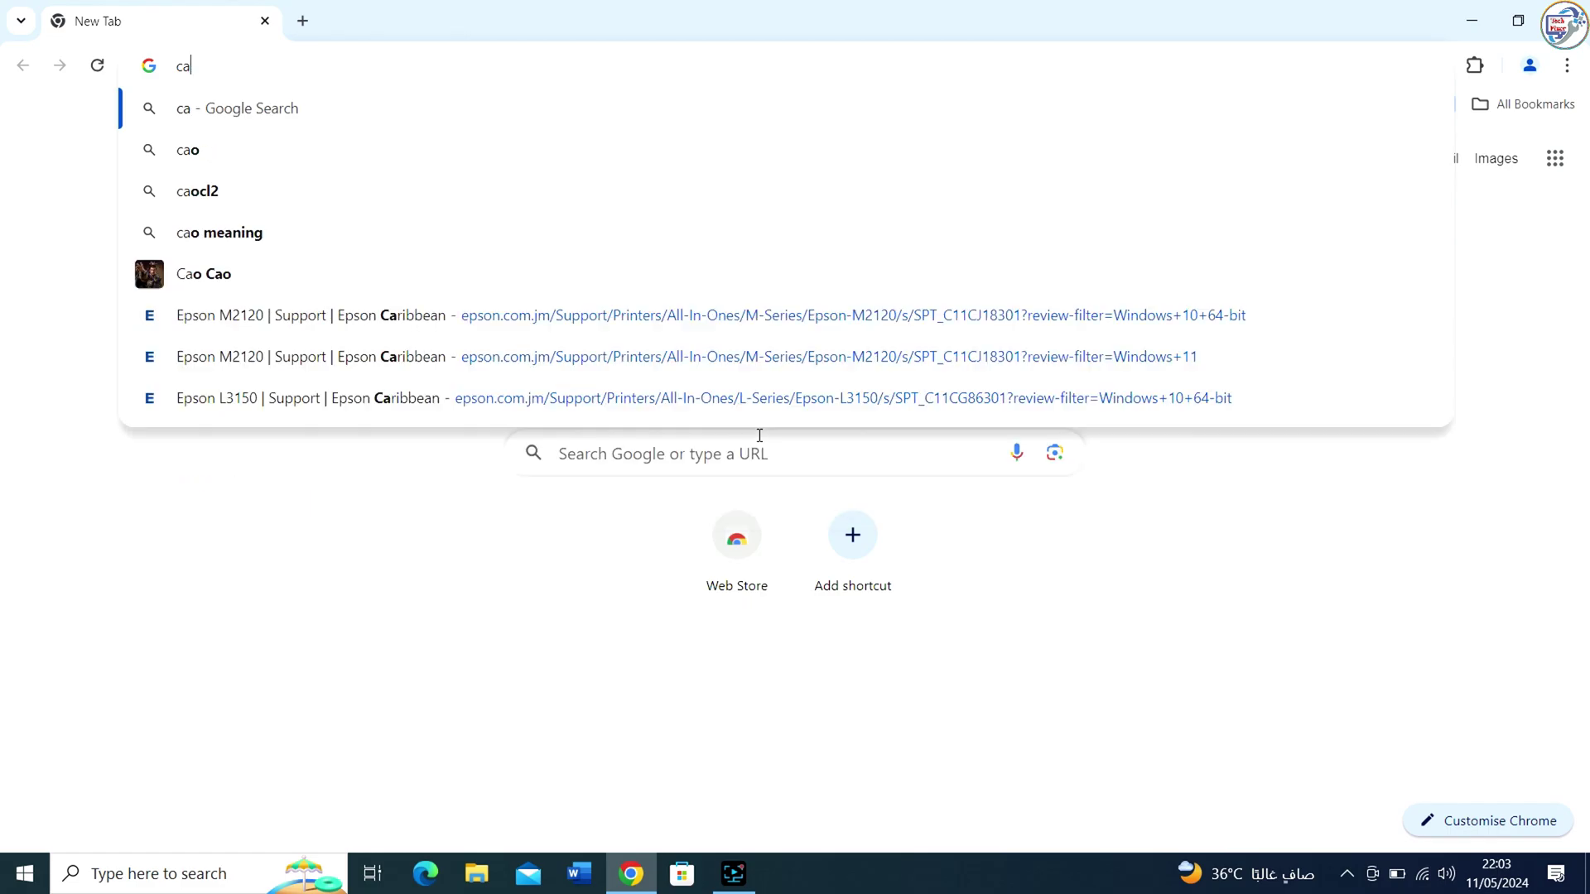
text(canon)
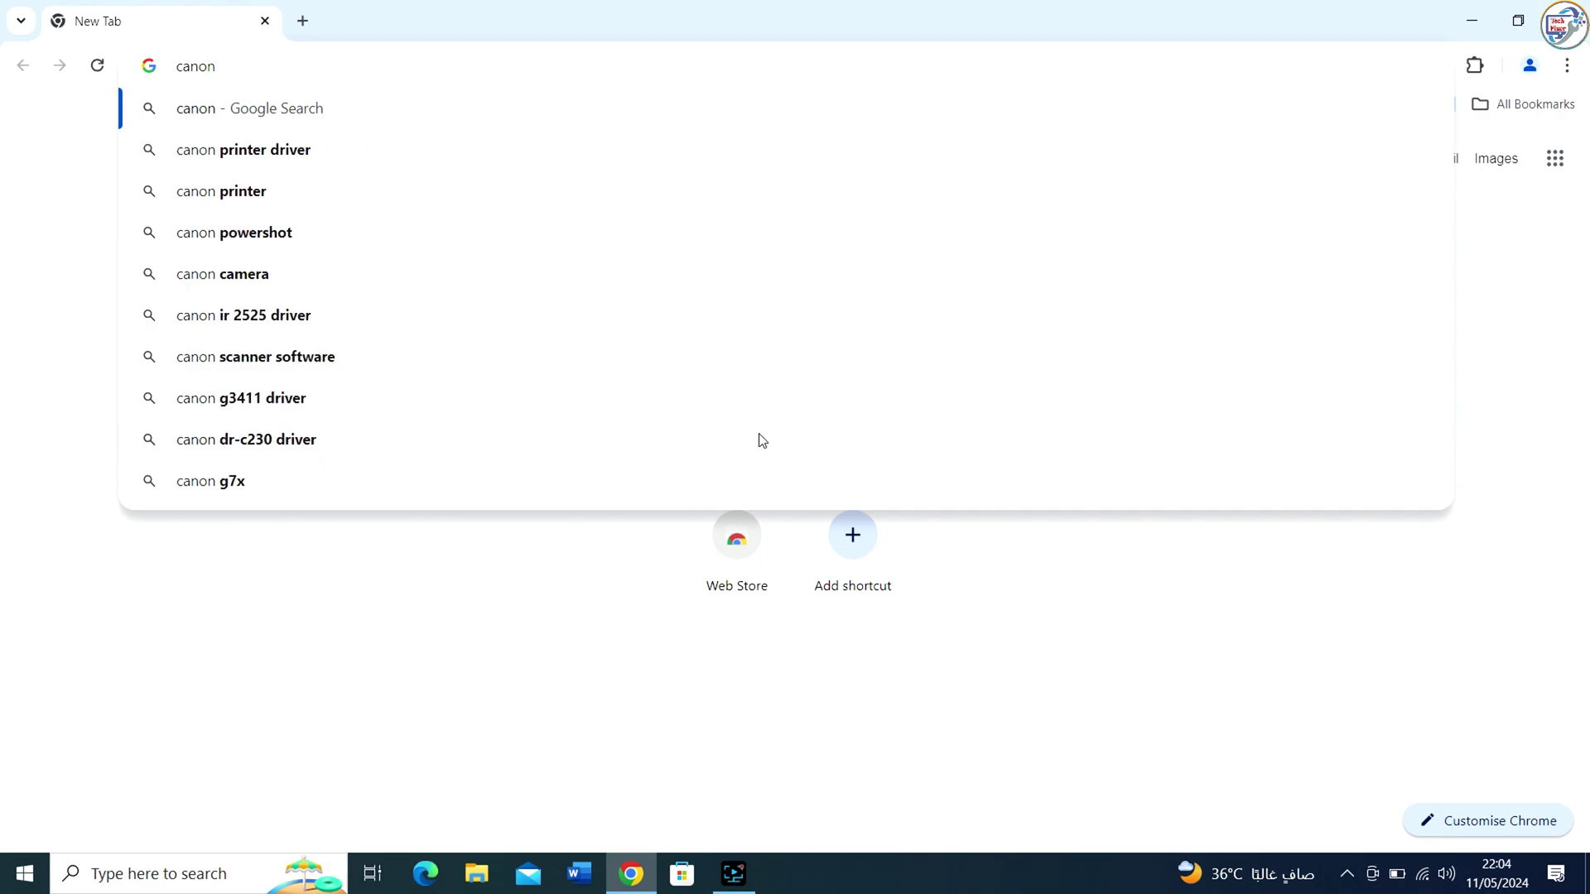
text( ts344)
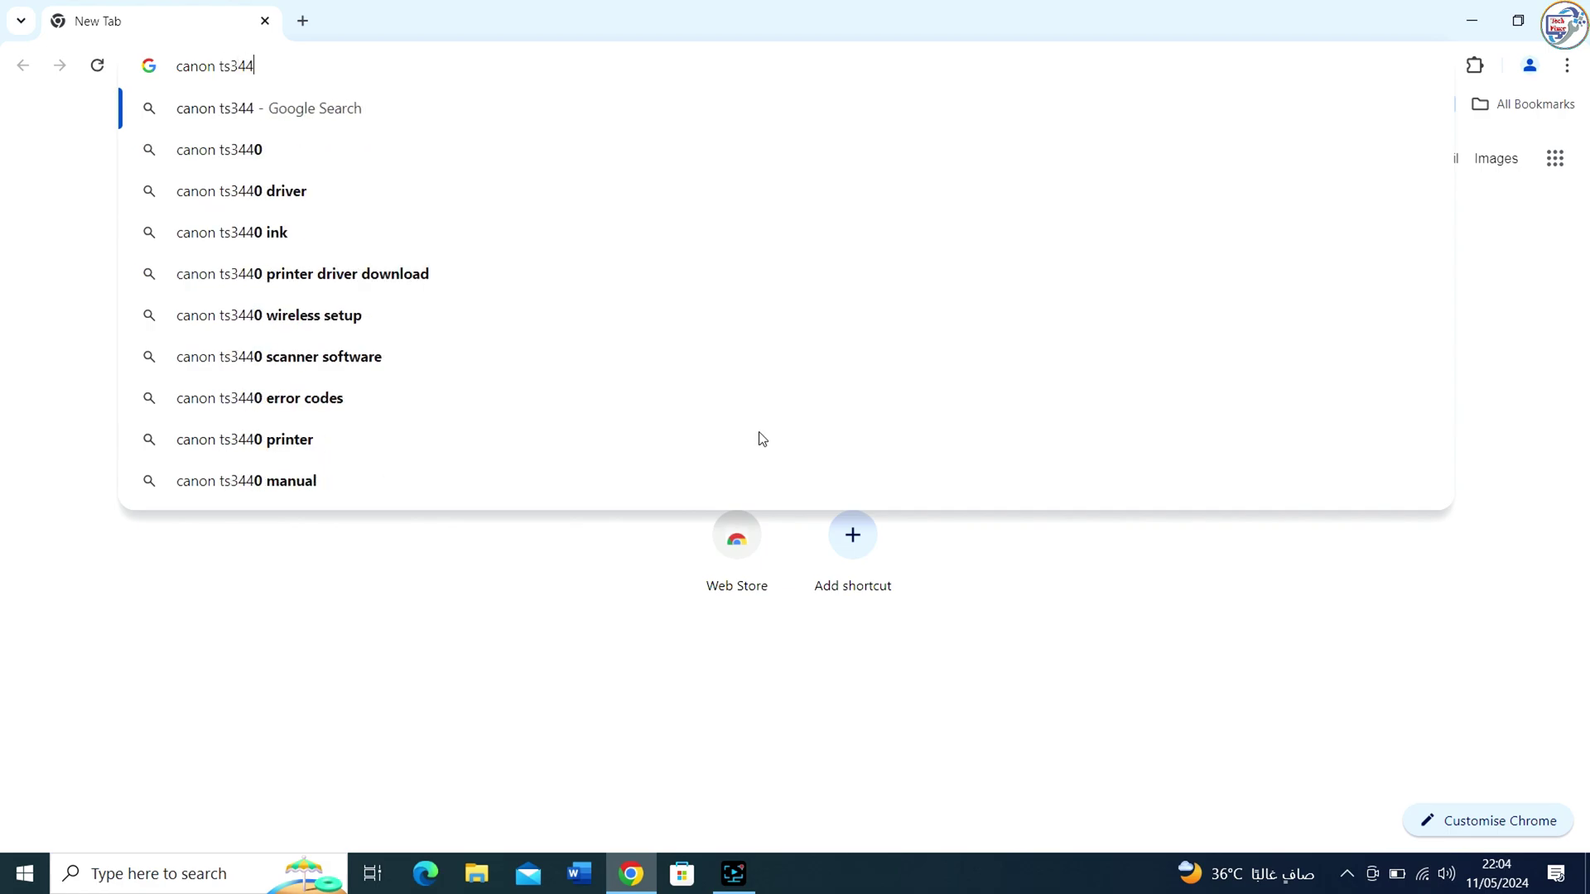
text(0 driver )
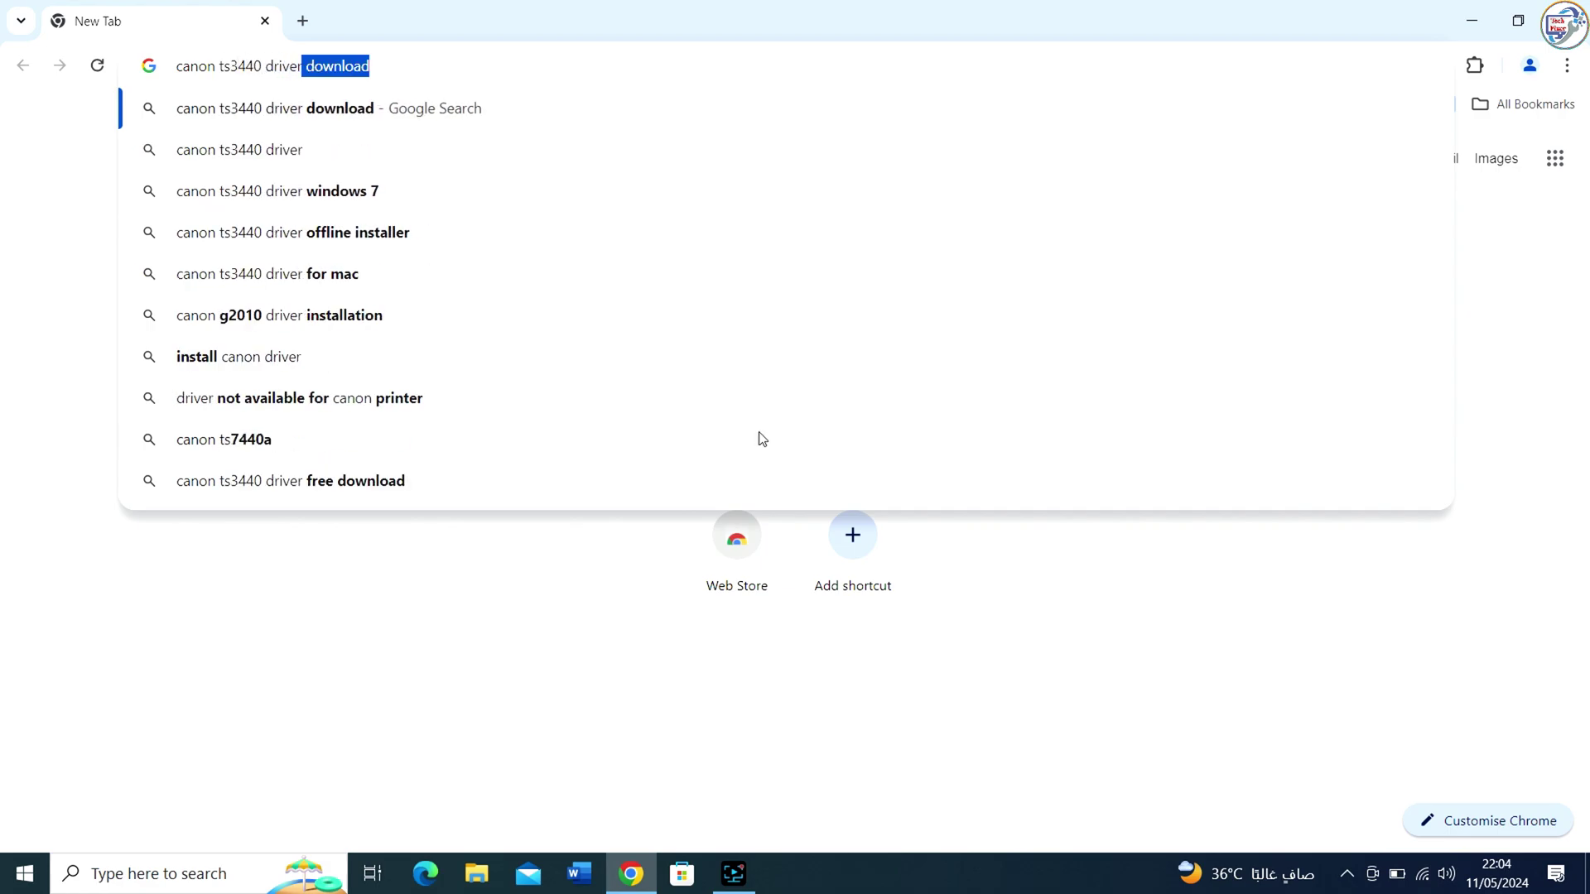
text(download)
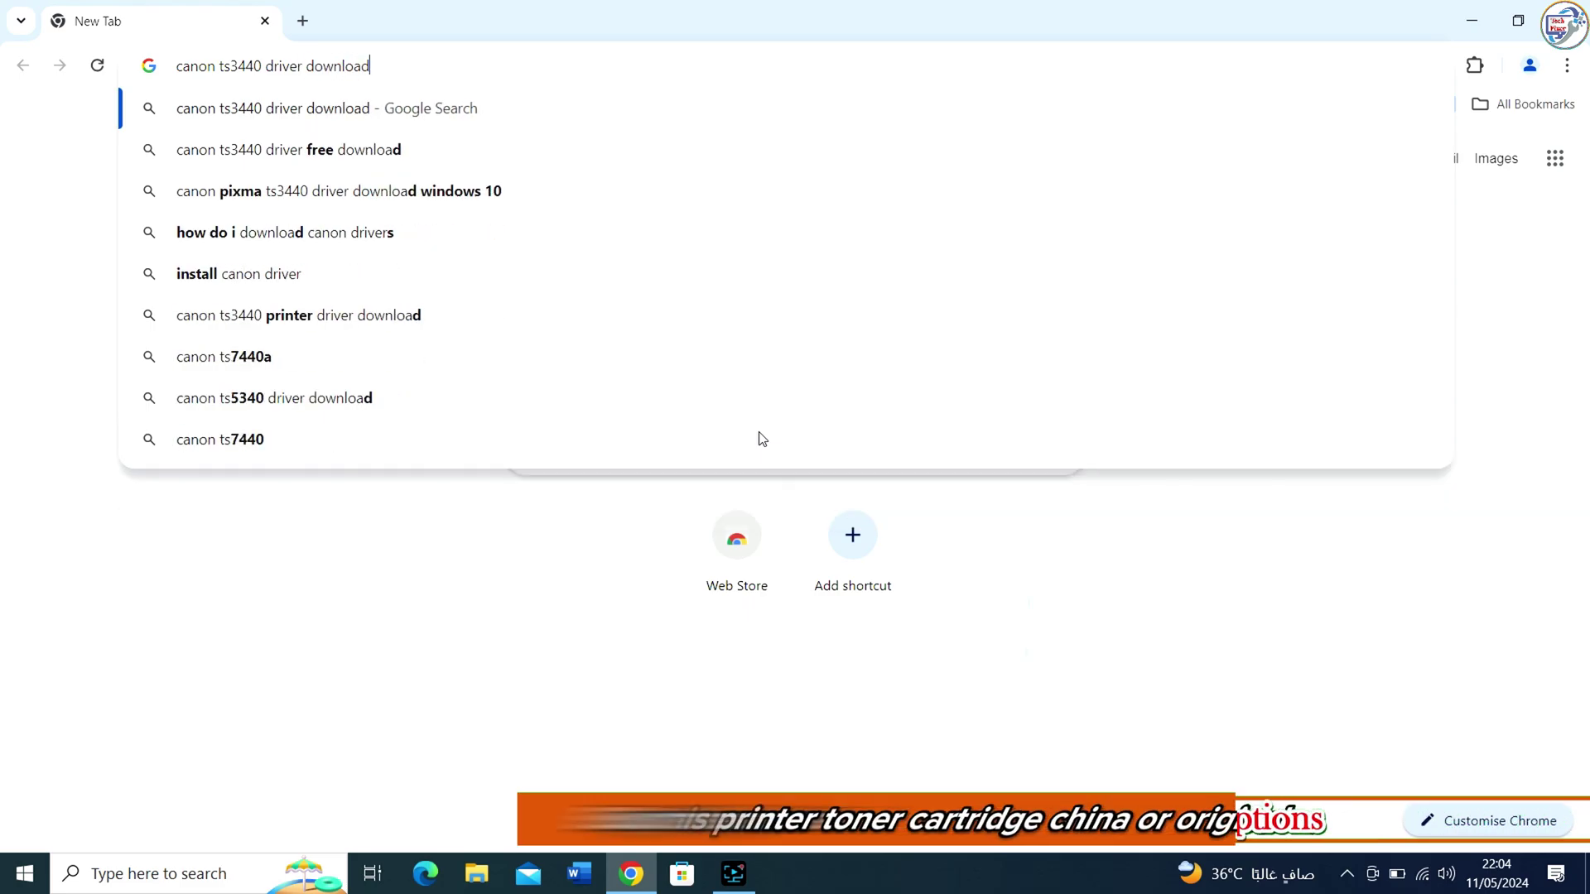
key(Return)
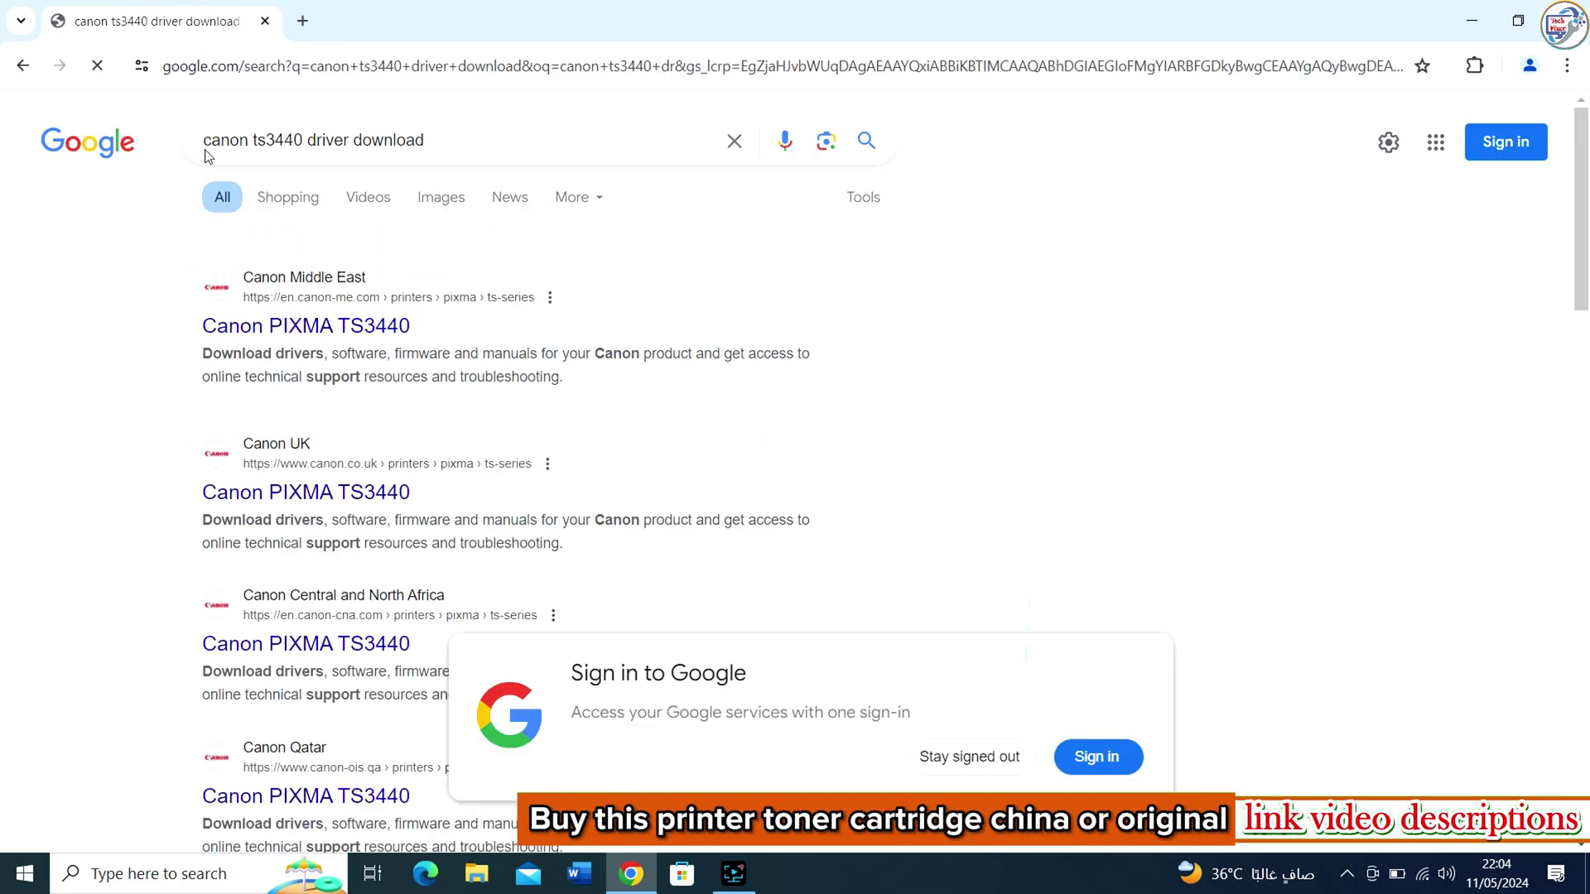
On Canon's PIXMA TS3440 Drivers page, download the TS3400 series Driver setup package
click(312, 326)
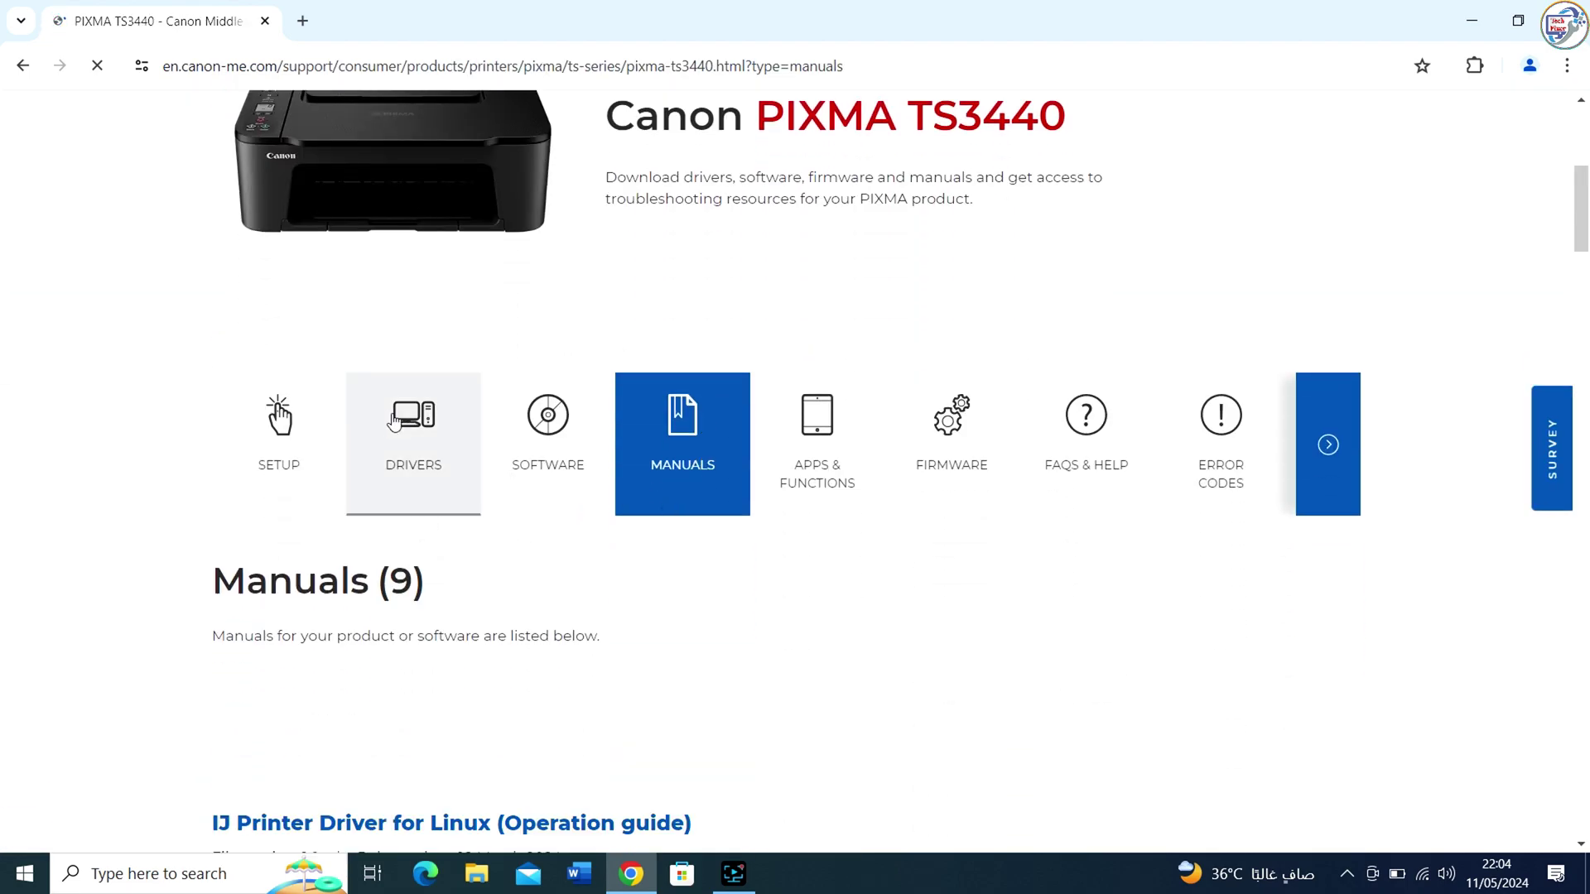
click(412, 430)
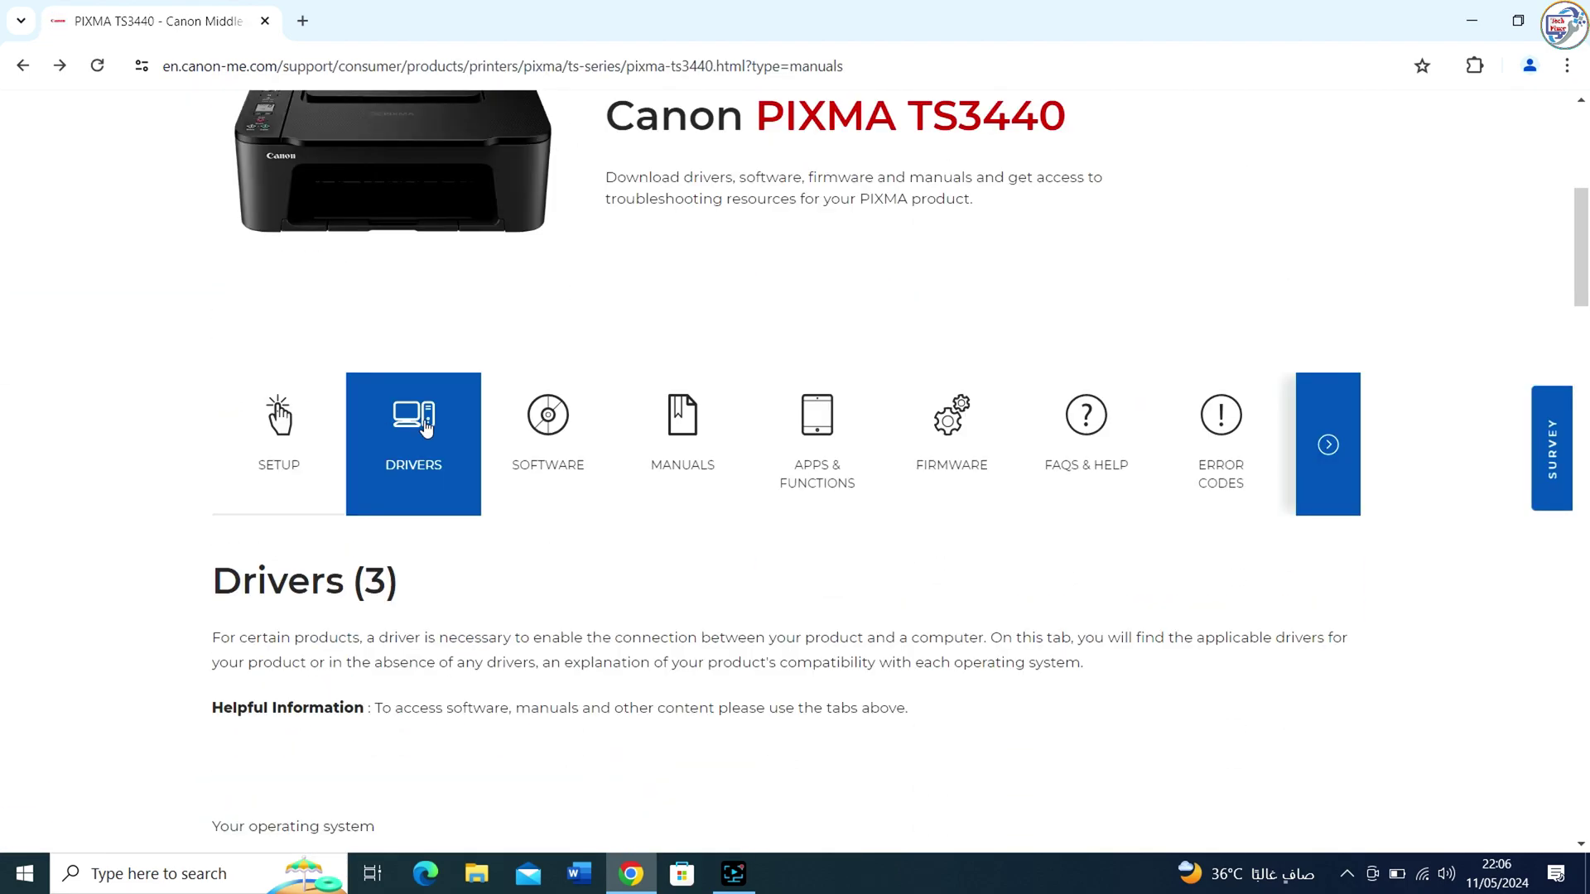
scroll(425, 427, down, 10)
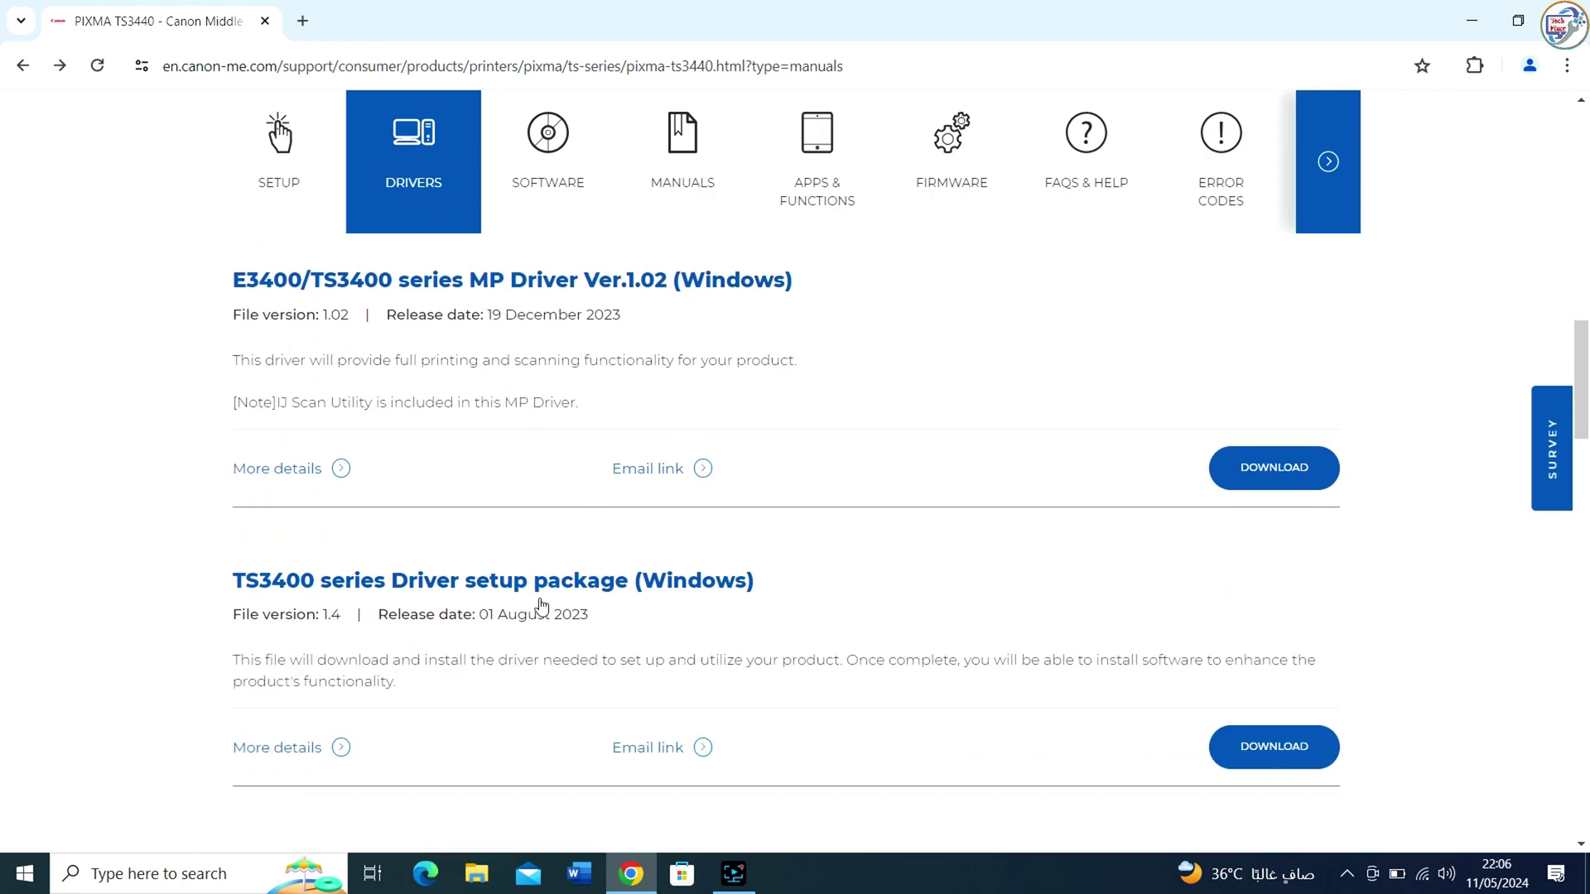
scroll(542, 604, down, 2)
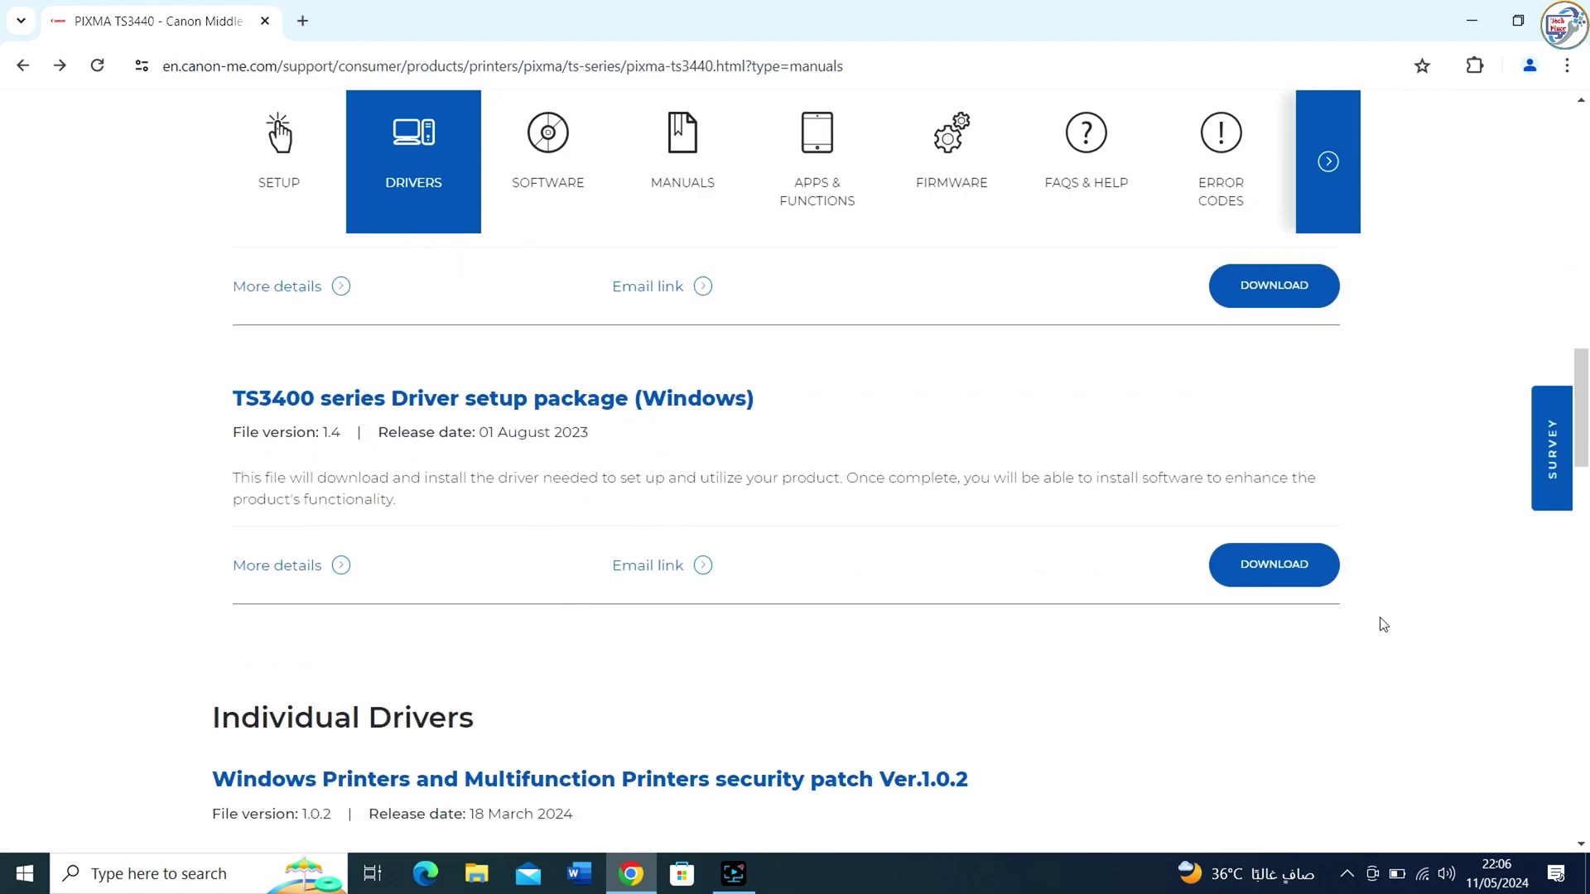
click(1309, 571)
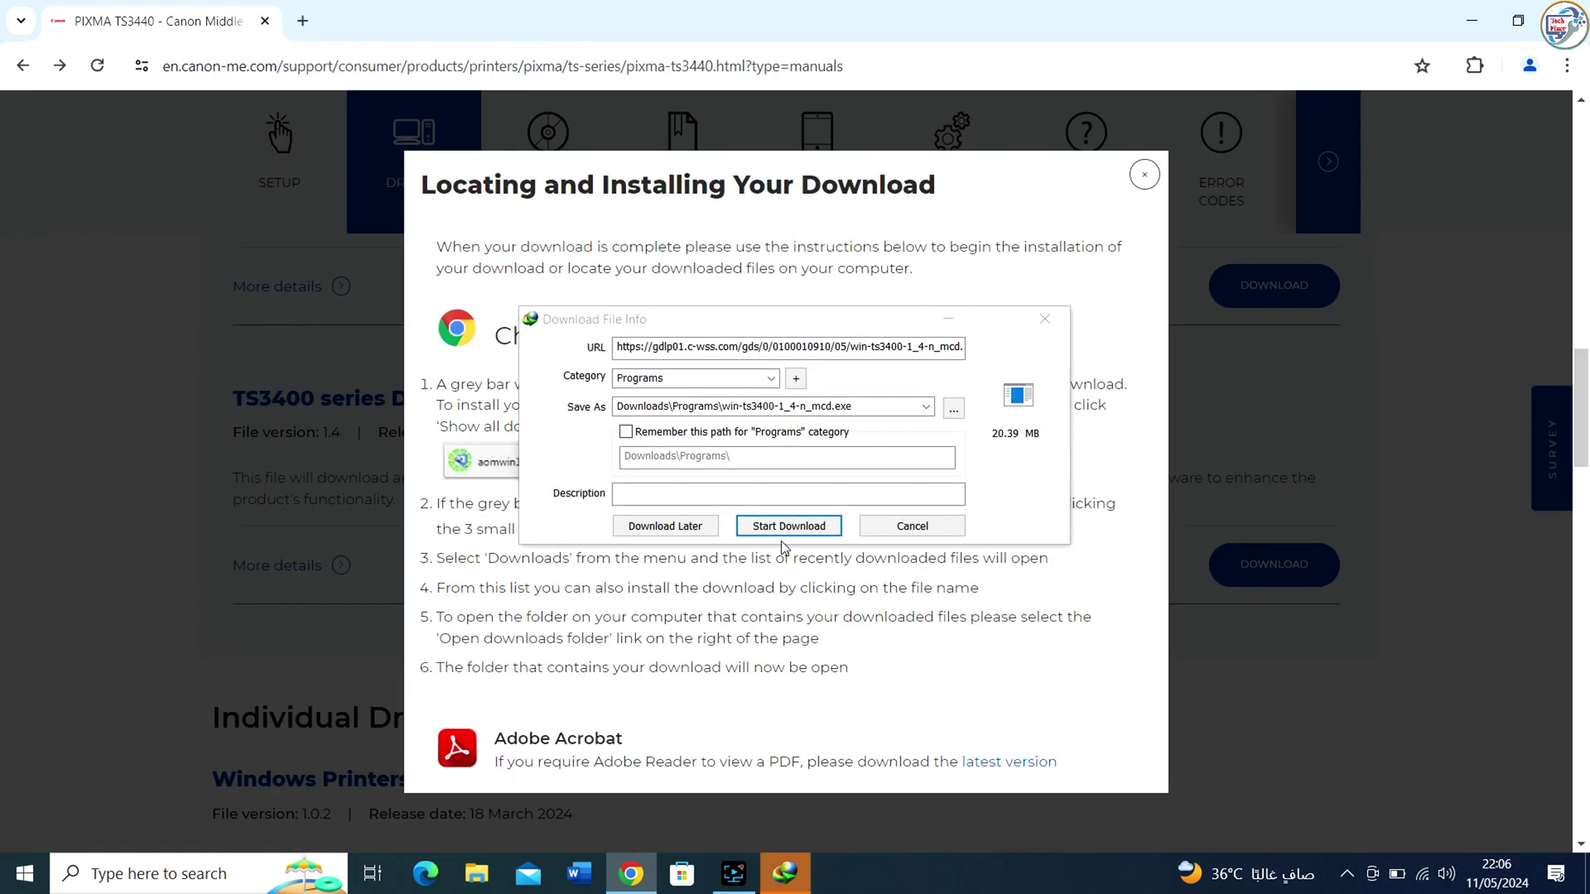
Download win-ts3400-1_4-n_mcd.exe (20.39 MB) in IDM and run the downloaded installer
click(795, 527)
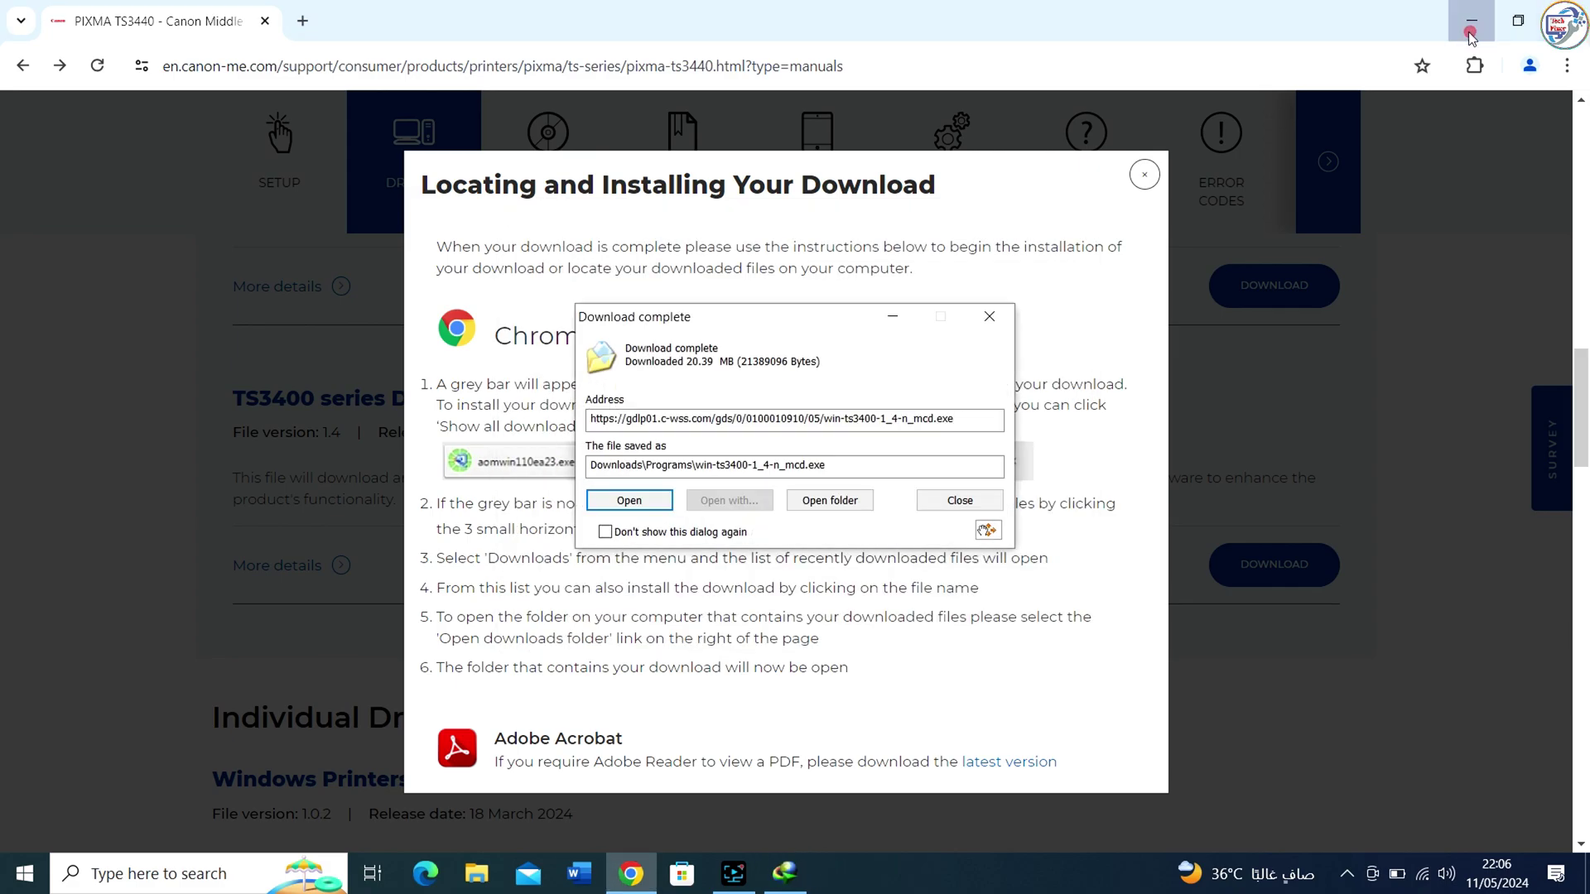
click(1470, 38)
click(646, 505)
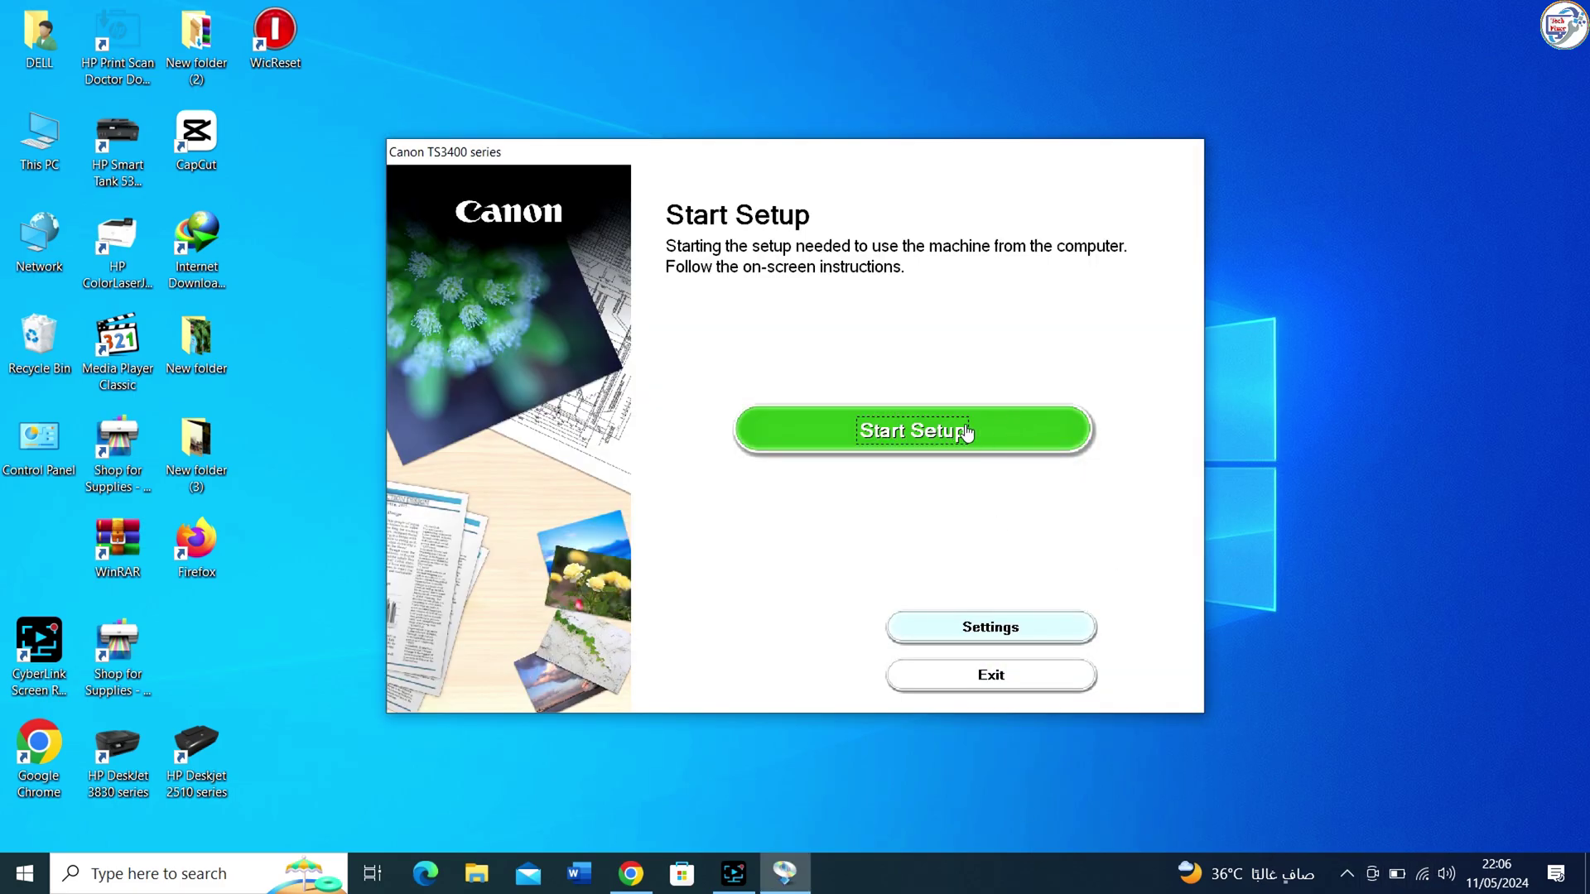
Start setup, then accept the software license agreement and the printer usage-information terms
click(964, 429)
click(1120, 684)
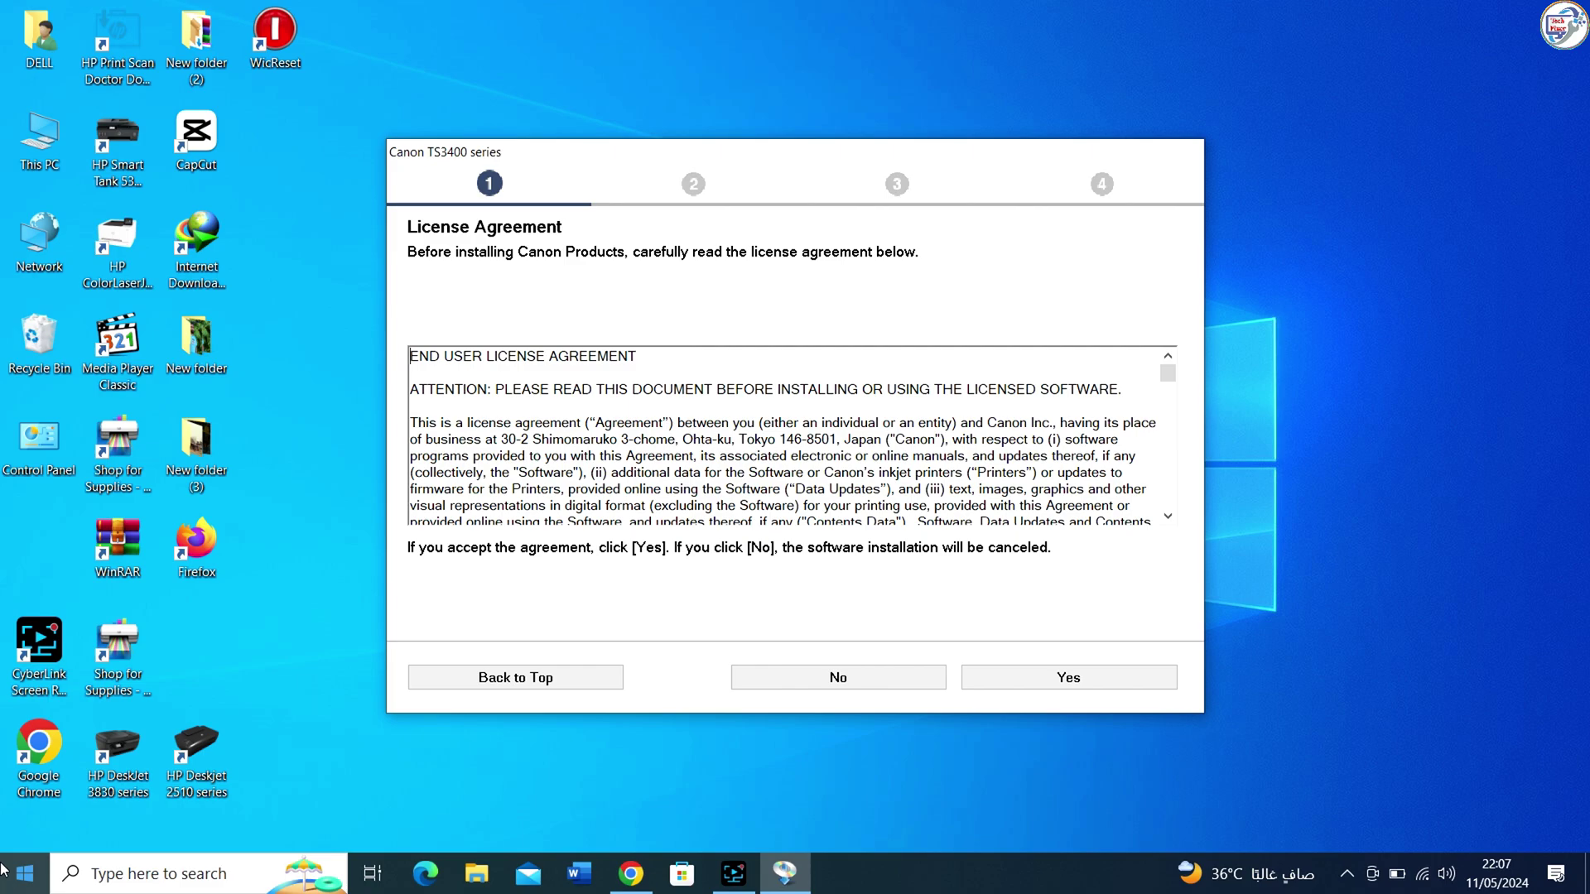
click(1035, 683)
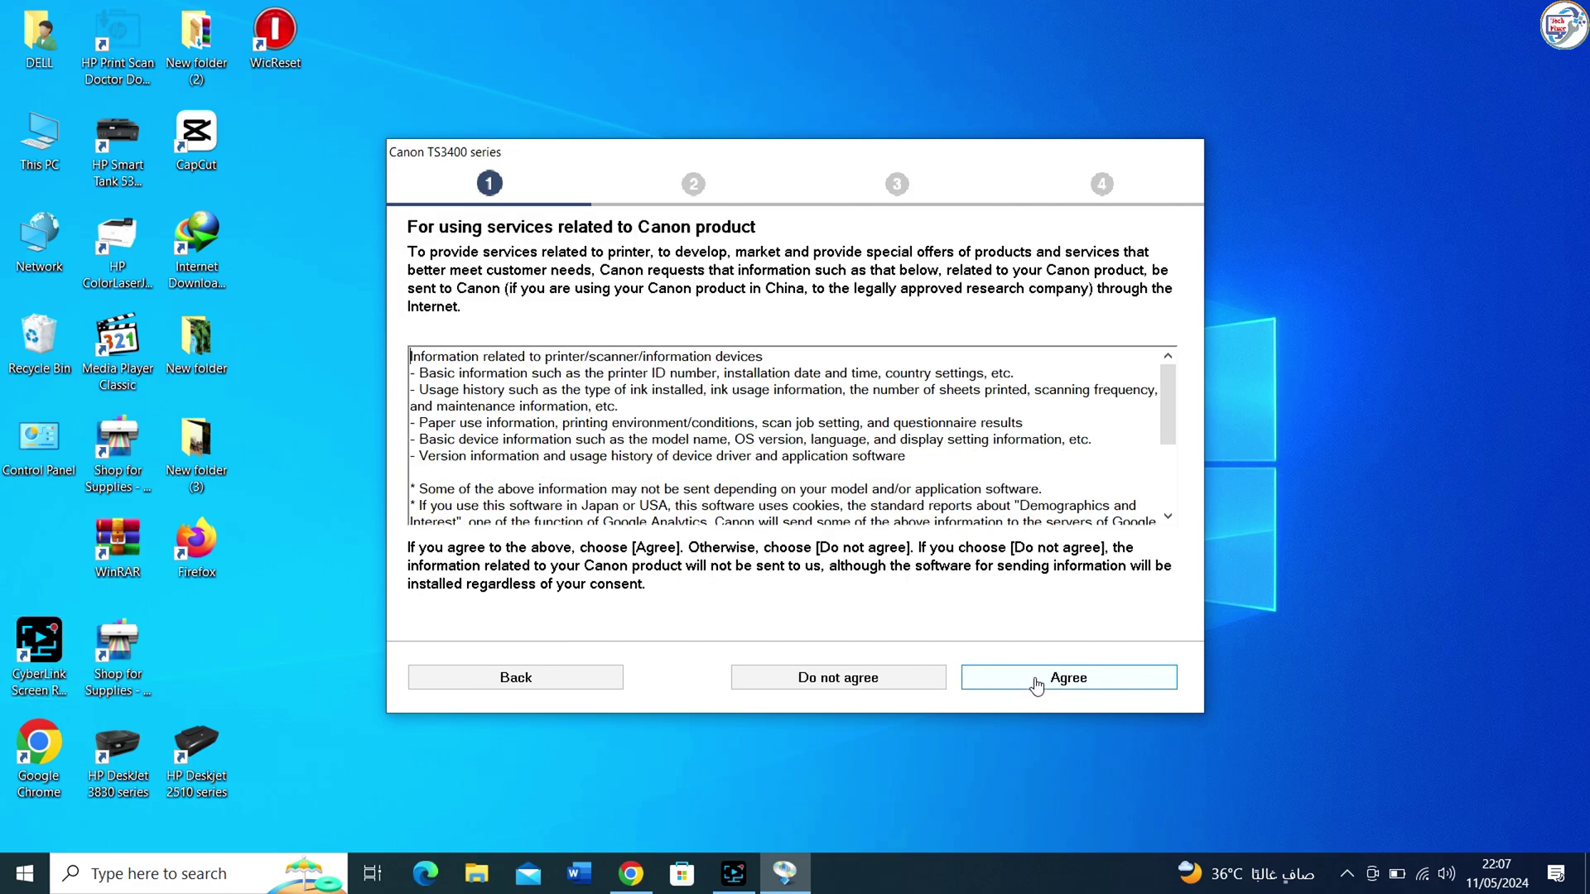
click(1036, 684)
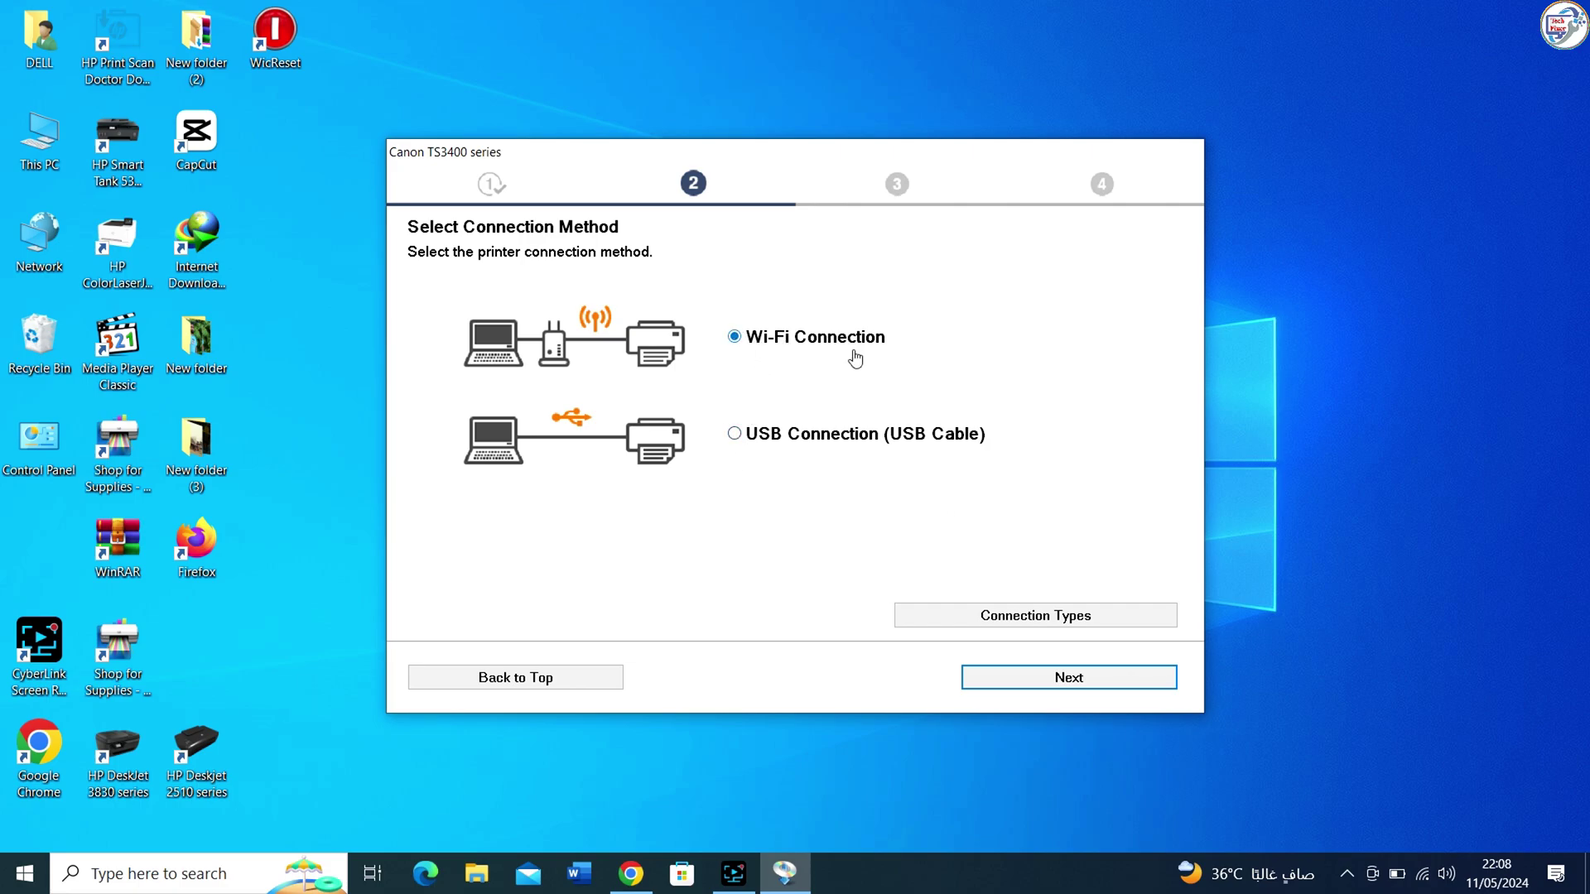
Choose Wi-Fi Connection and run the wireless search for the powered-on printer
click(1034, 677)
click(1032, 676)
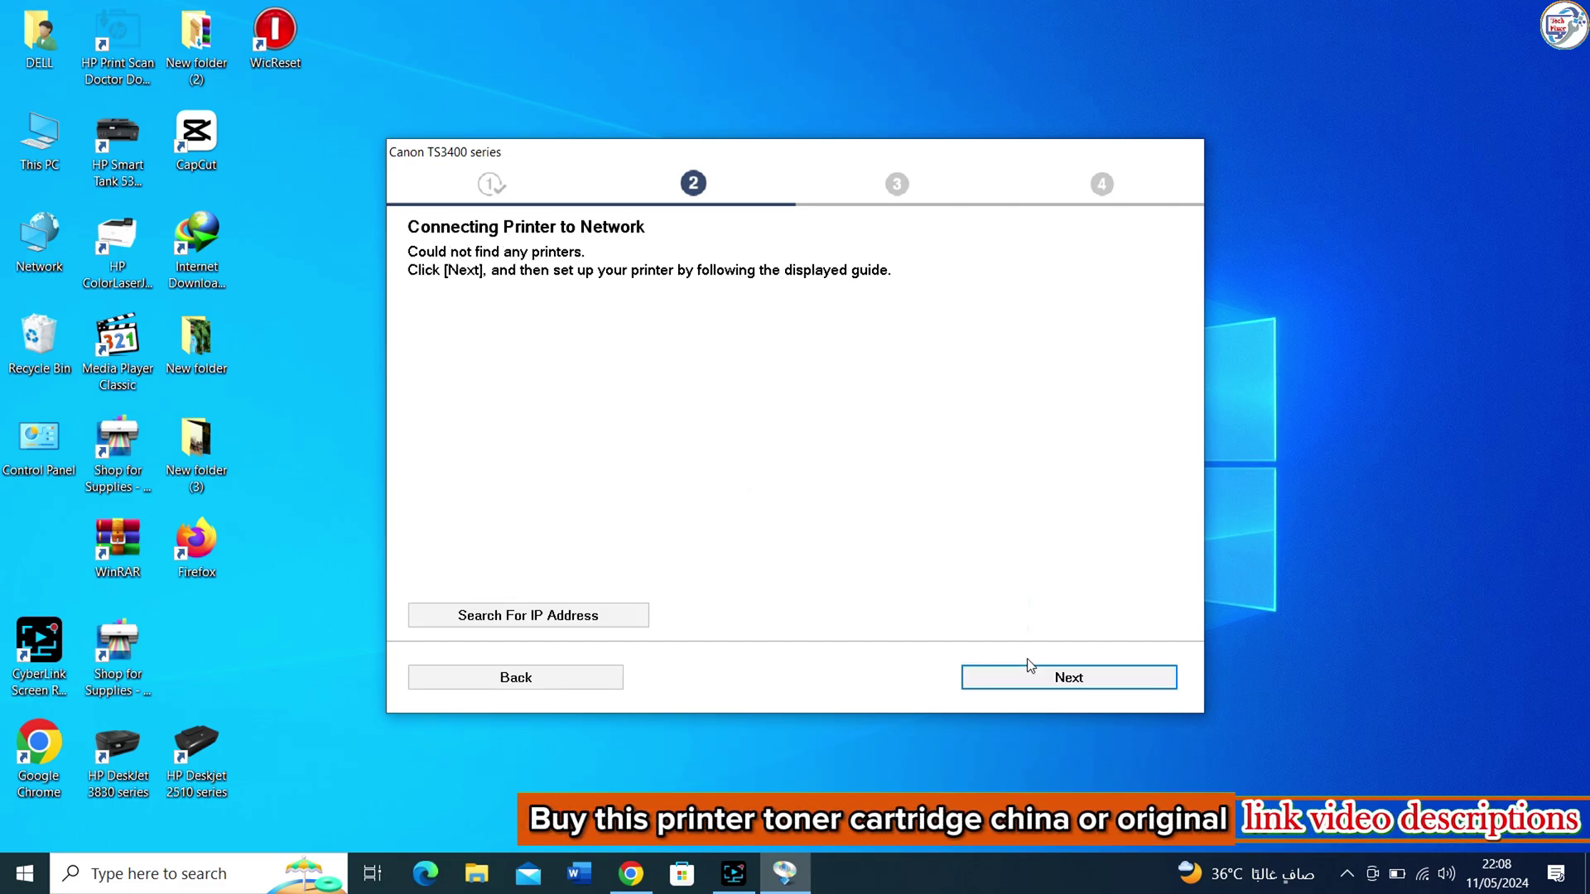
click(1046, 681)
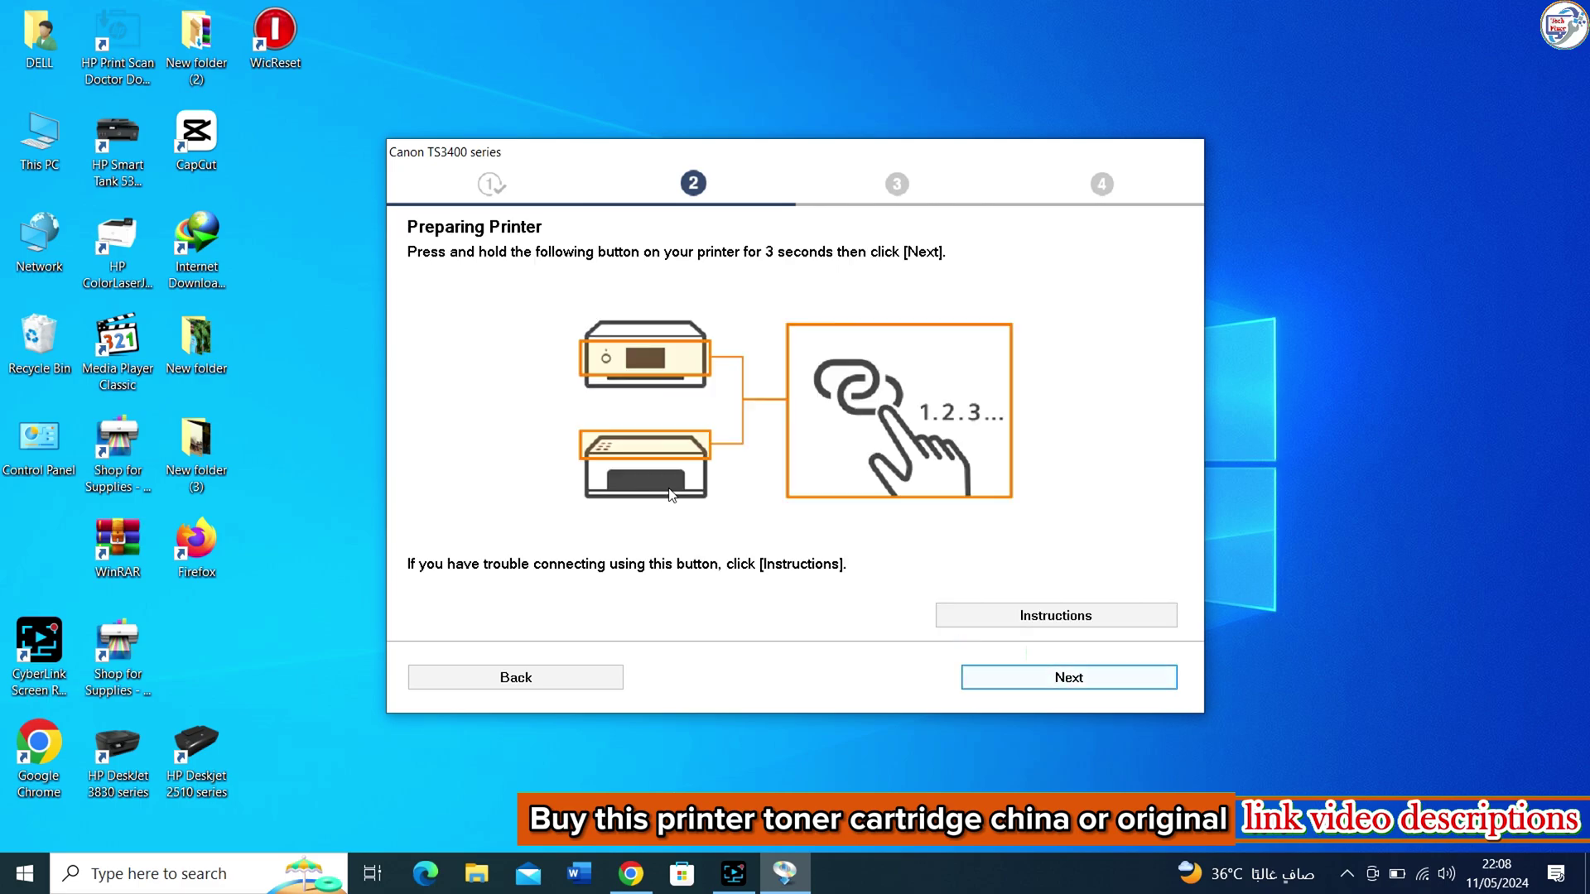
click(1055, 676)
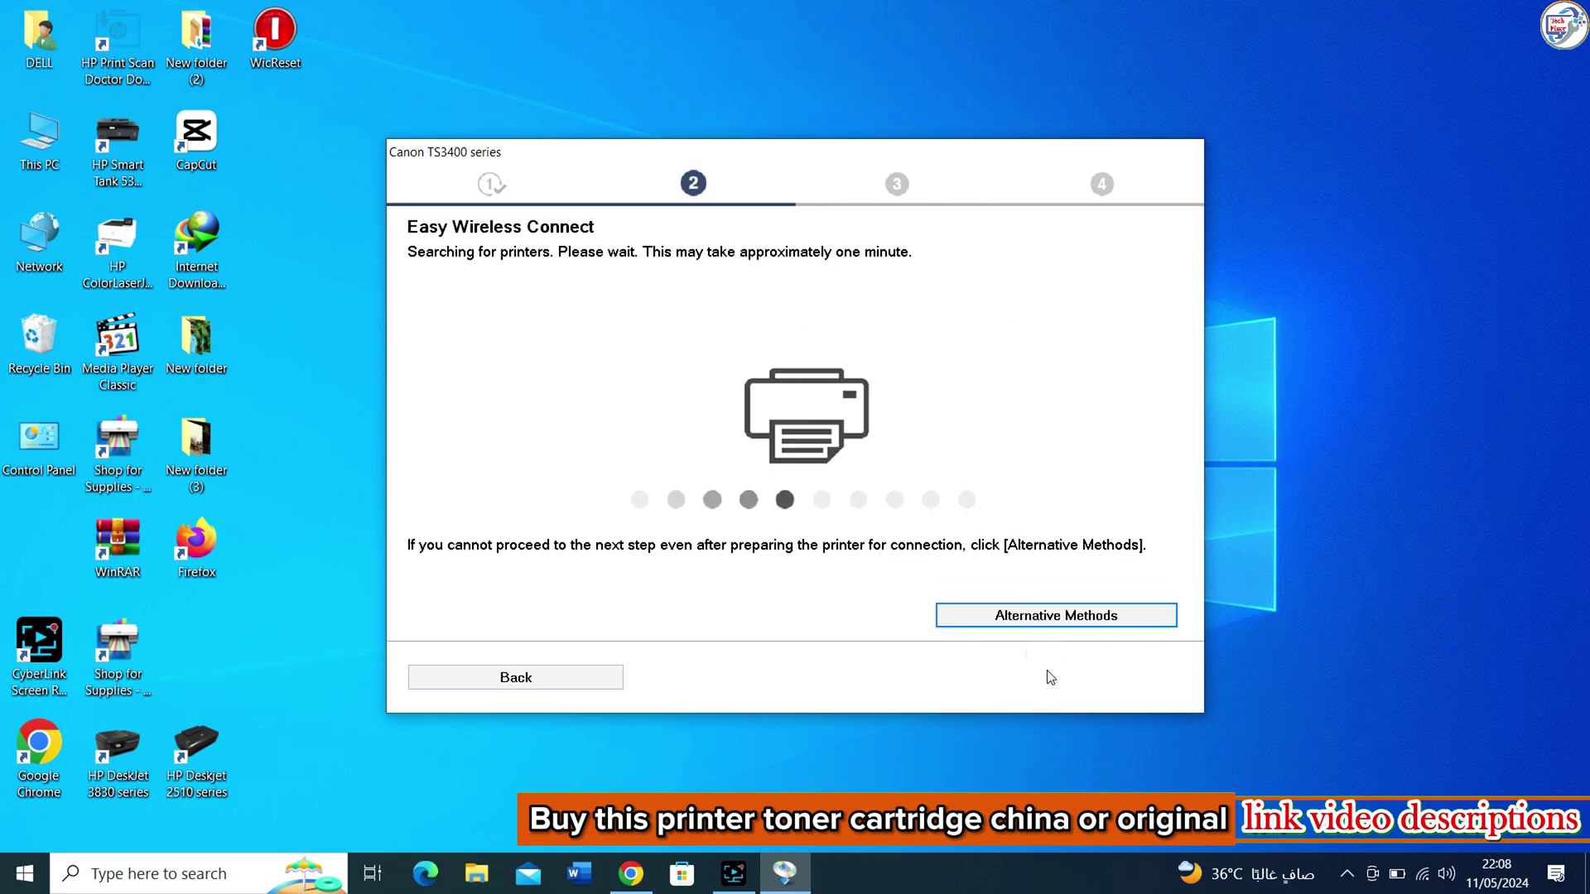
Switch to Alternative Methods: set up the Wi-Fi connection using a USB cable
click(1035, 629)
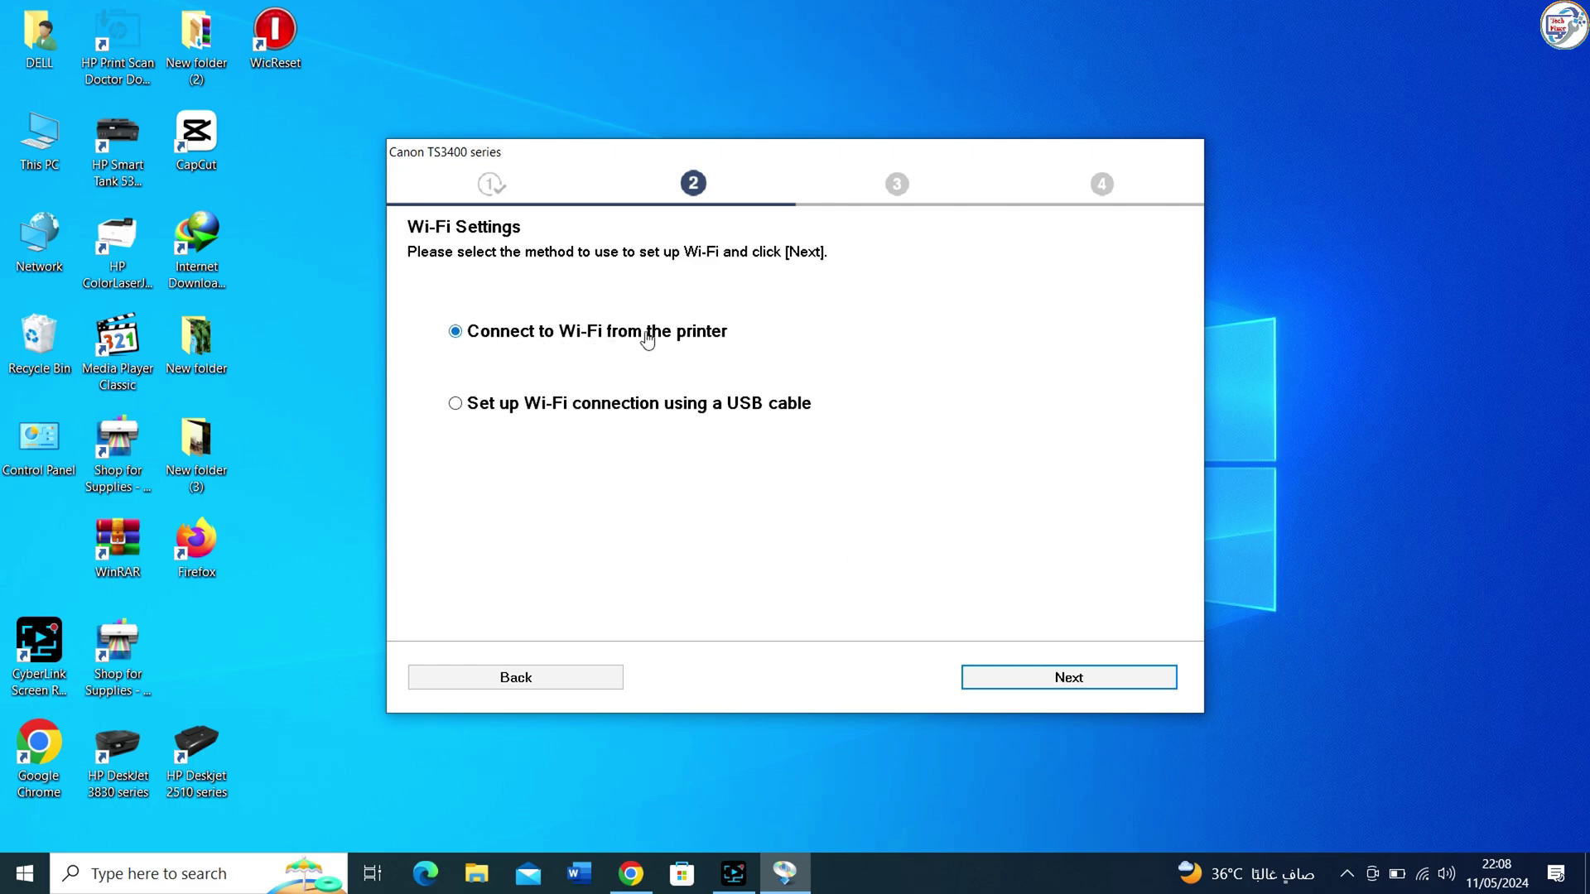
click(454, 406)
click(1007, 684)
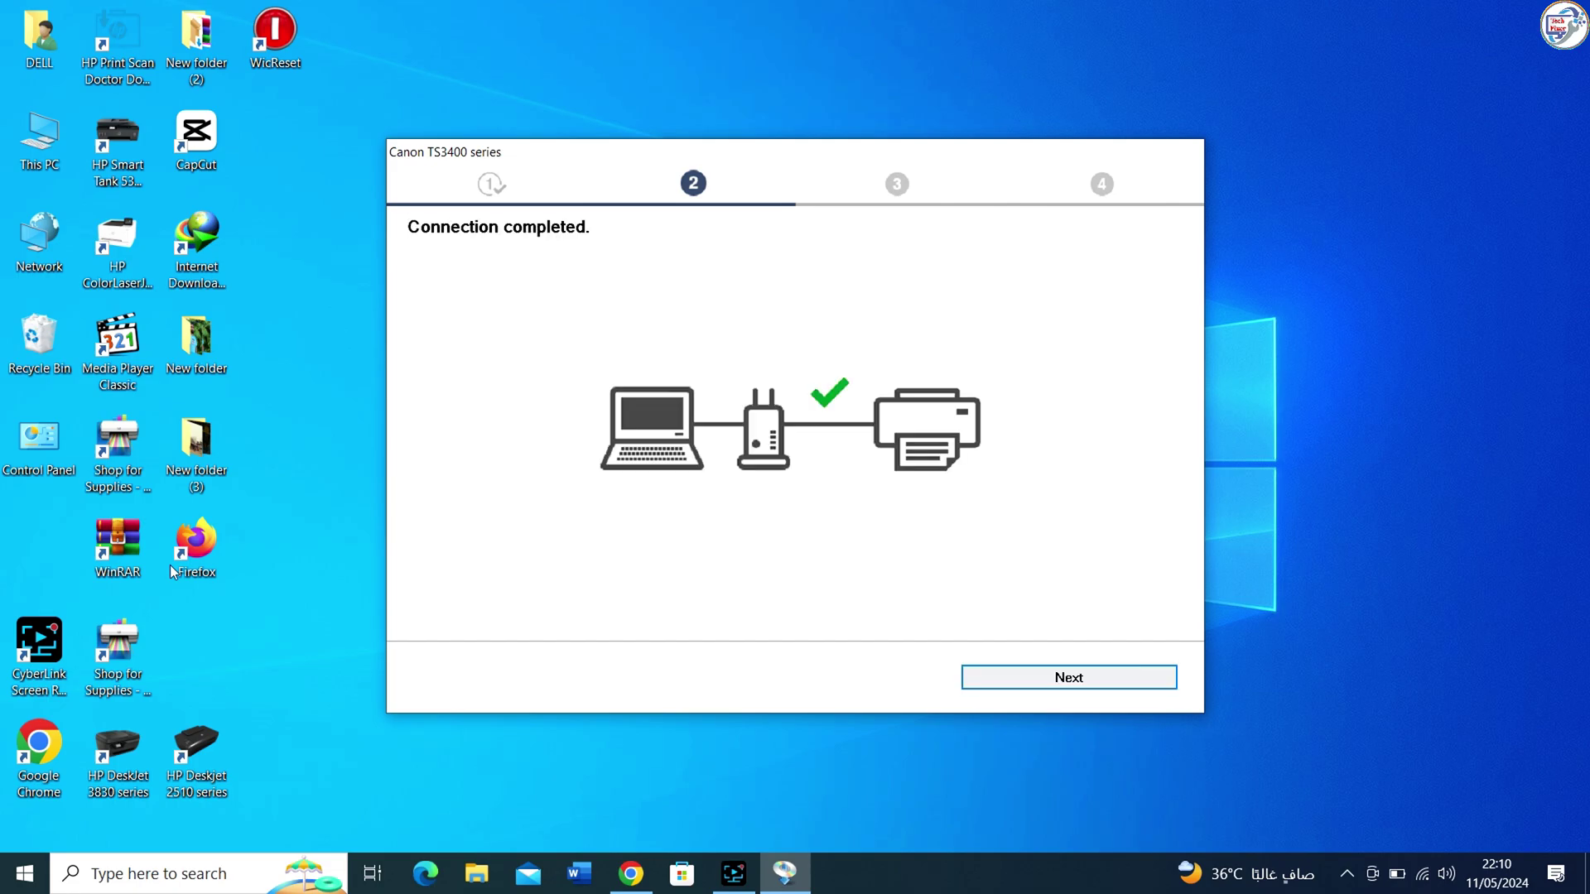
Unplug the USB cable to install the drivers, refreshing the desktop while it installs
click(1075, 680)
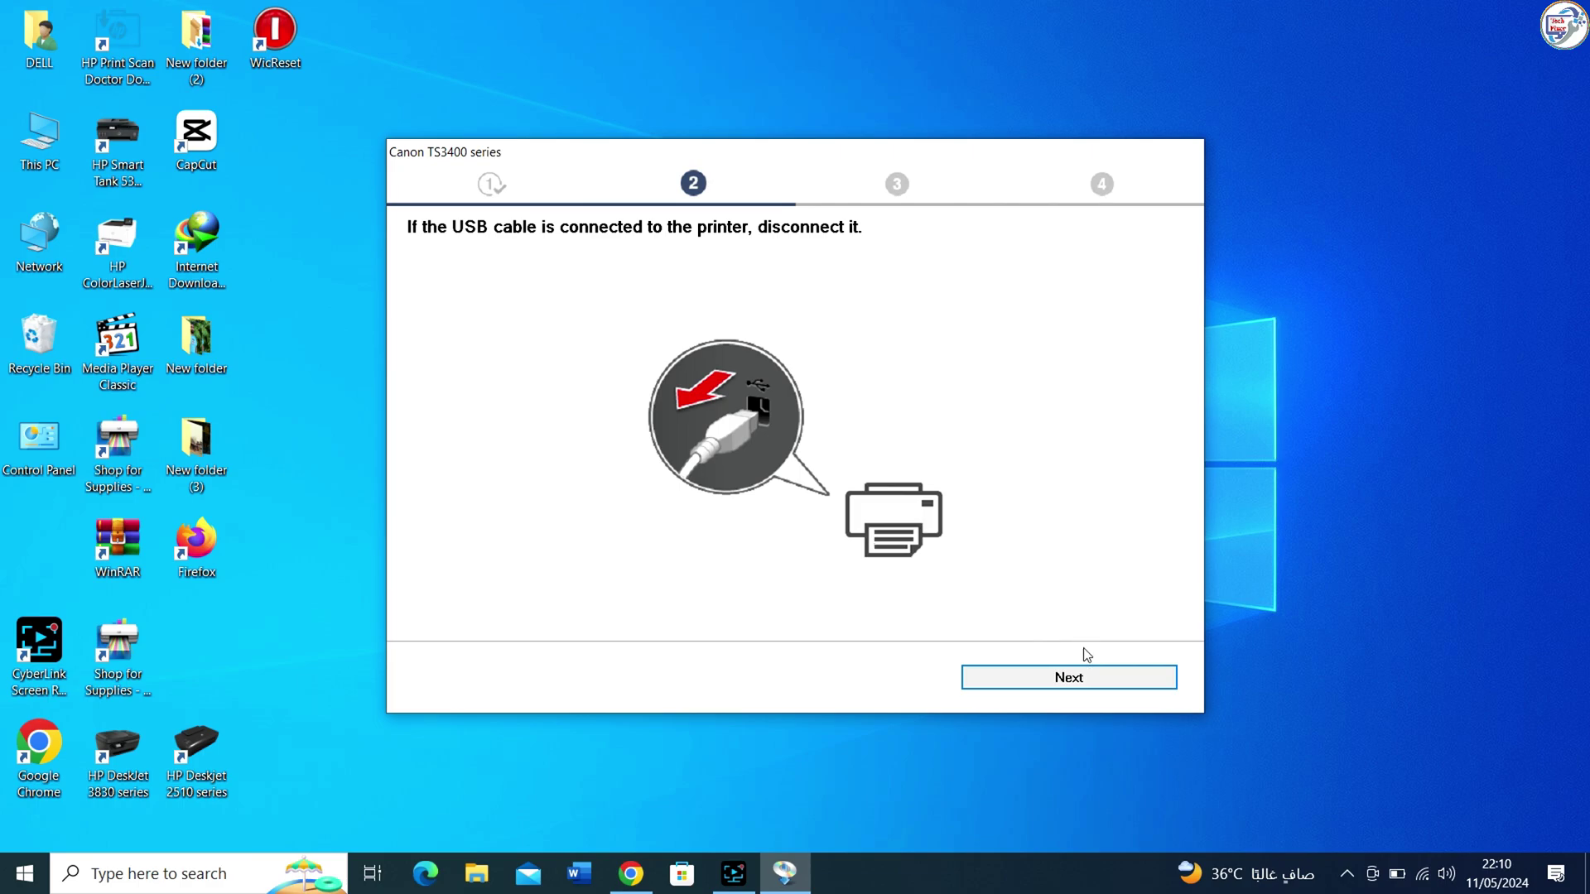
click(1075, 677)
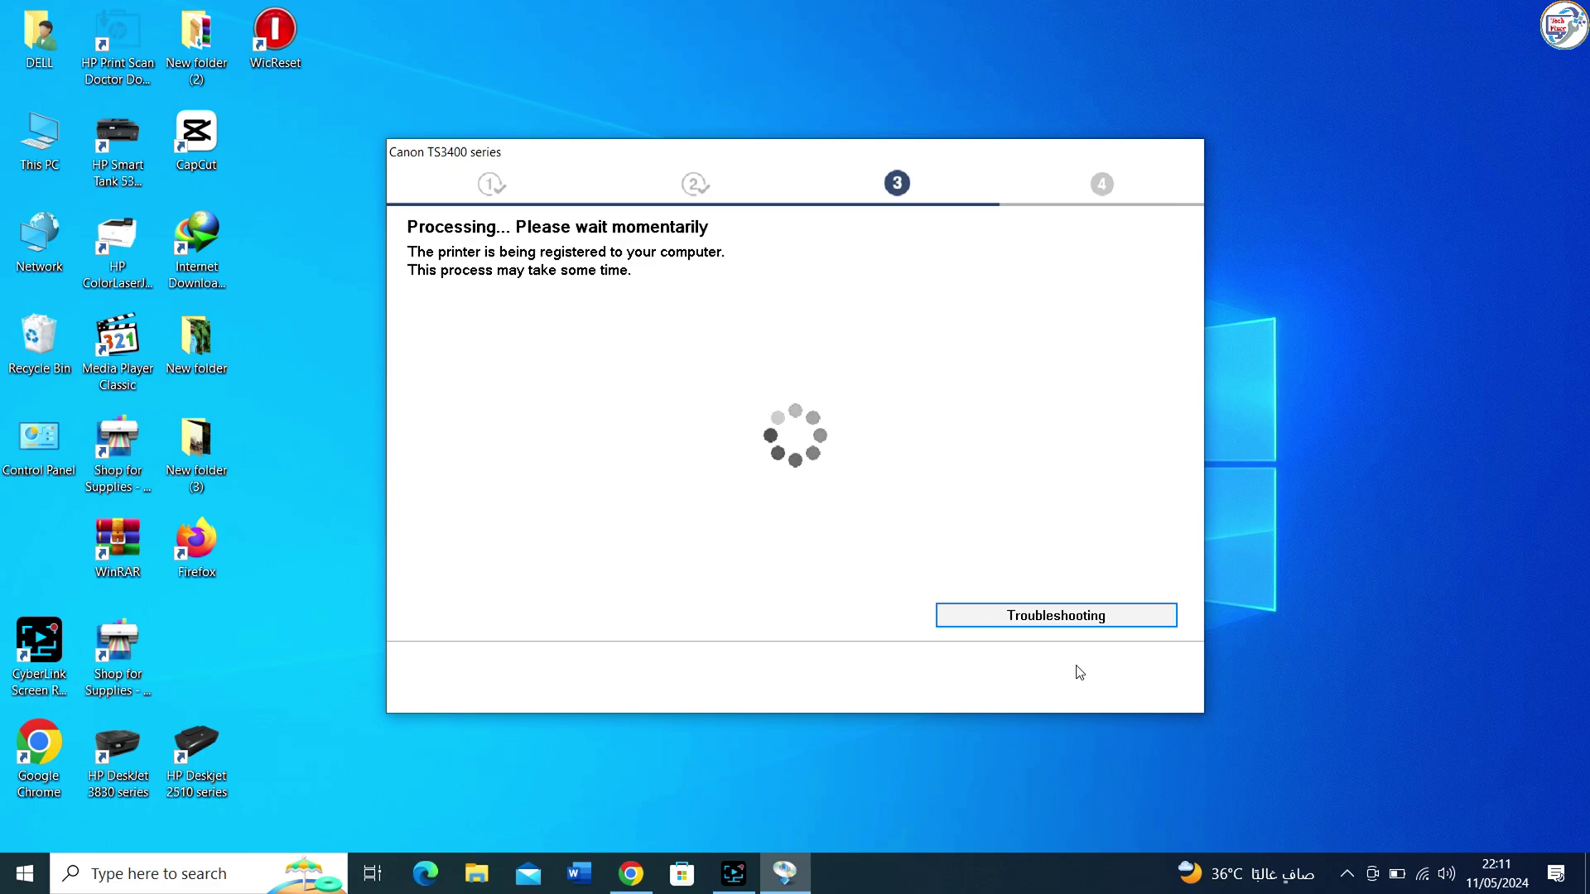
right_click(820, 60)
click(867, 128)
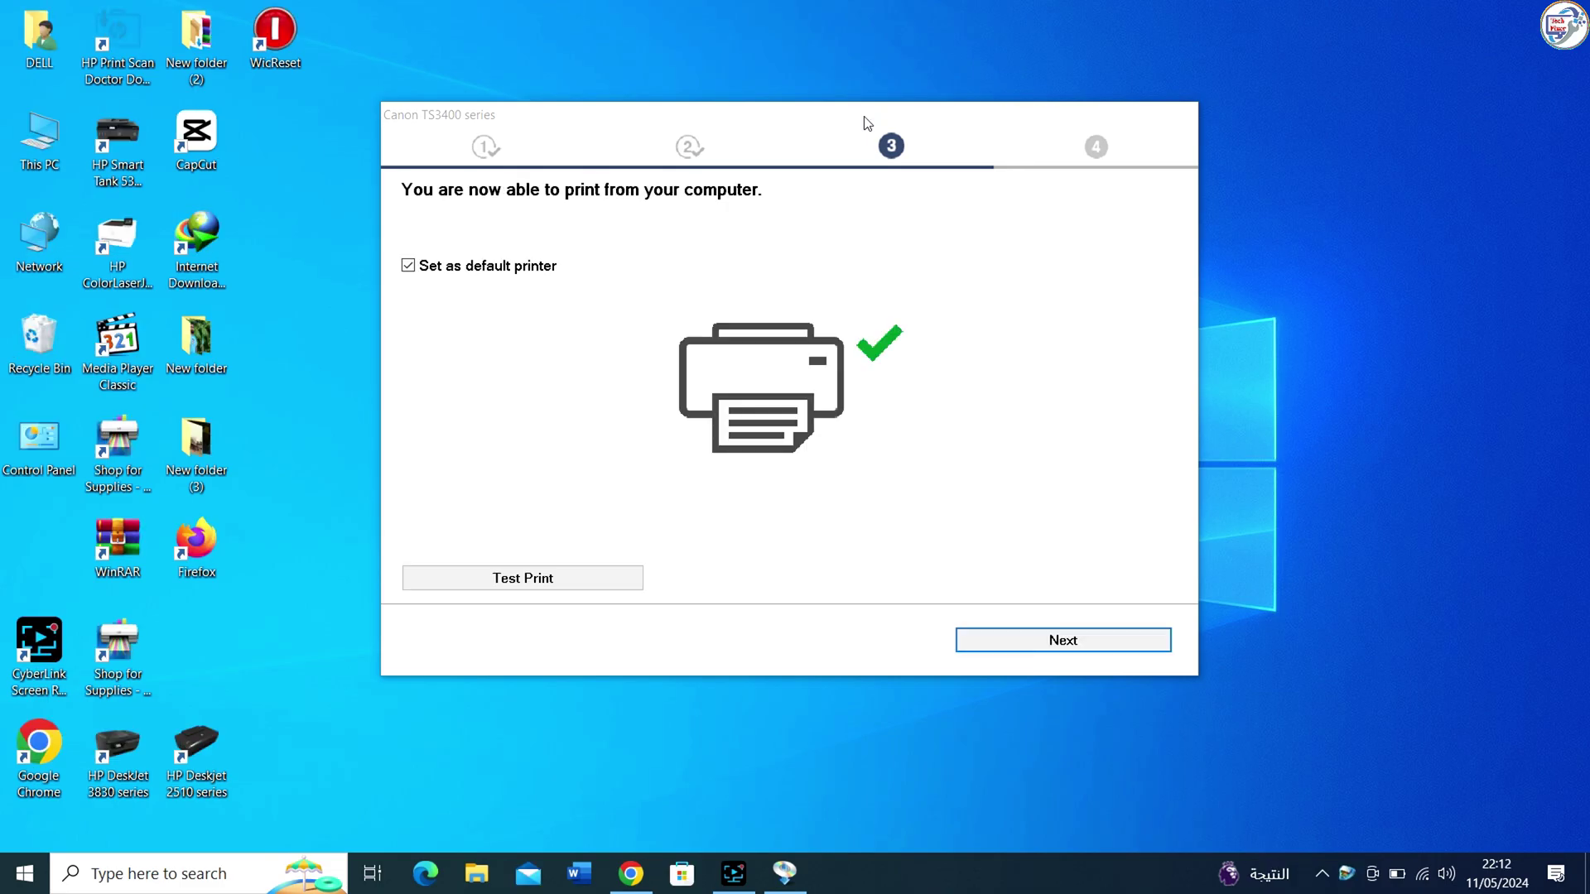
Keep 'Set as default printer' checked, continue, and nudge the setup window up slightly
click(1049, 641)
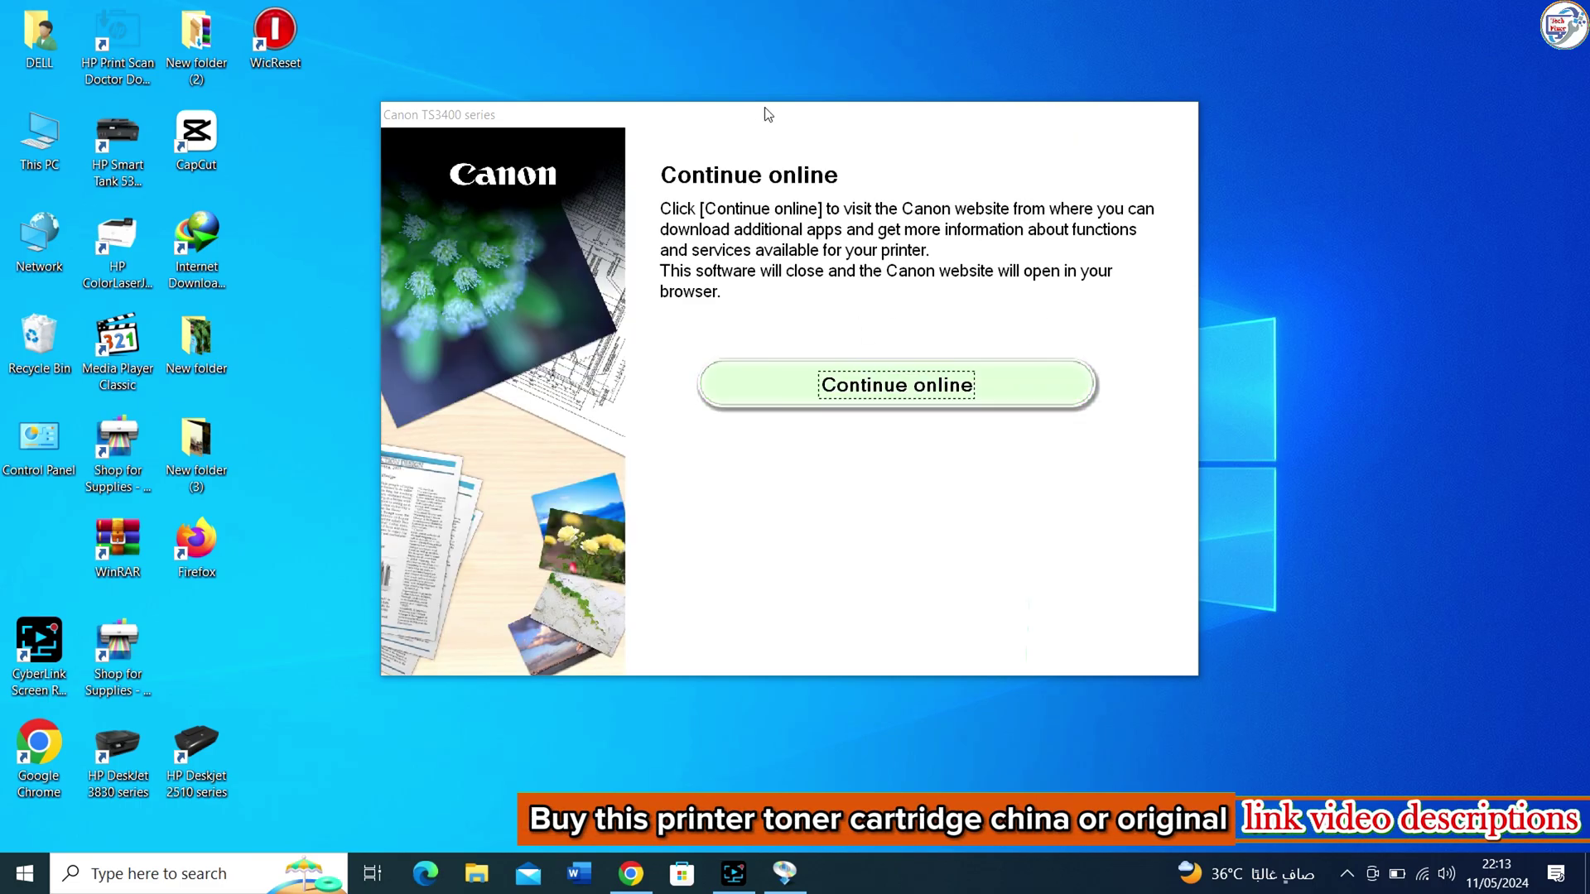
drag(761, 114, 759, 107)
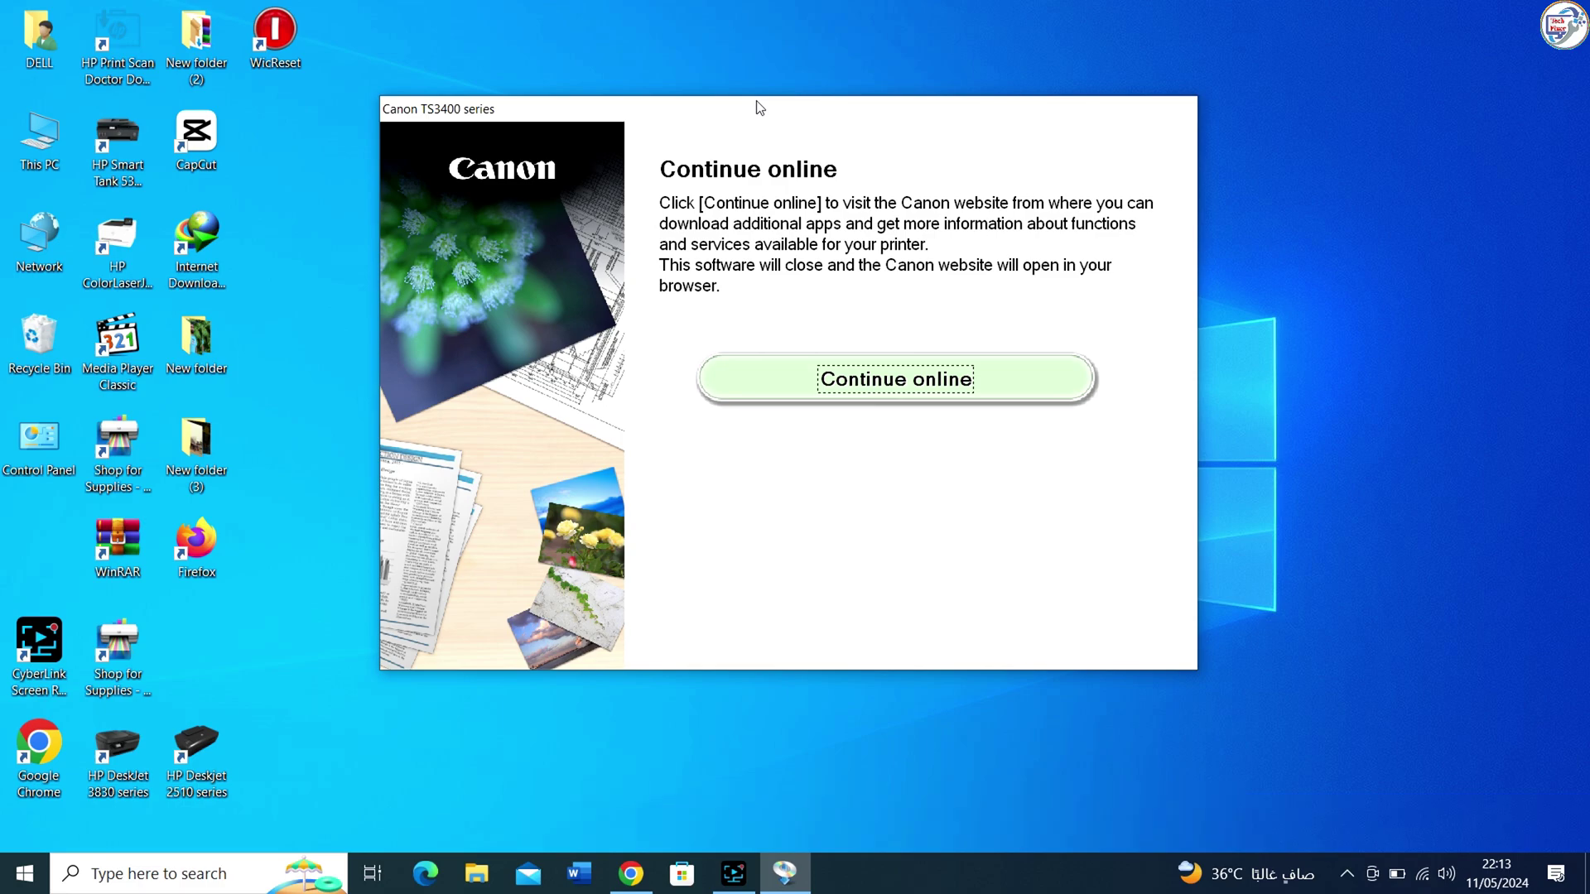